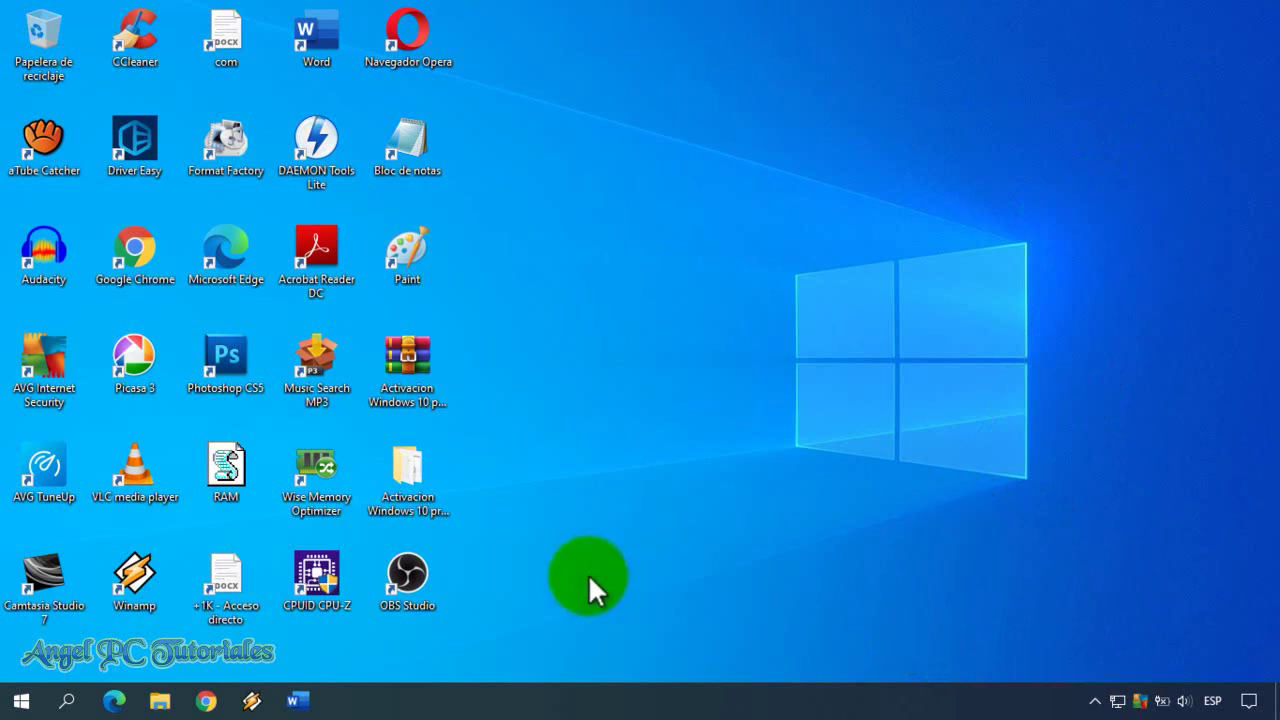
Find and open Liberador de espacio en disco for drive (C:), and close it without cleaning anything.
left_click(67, 700)
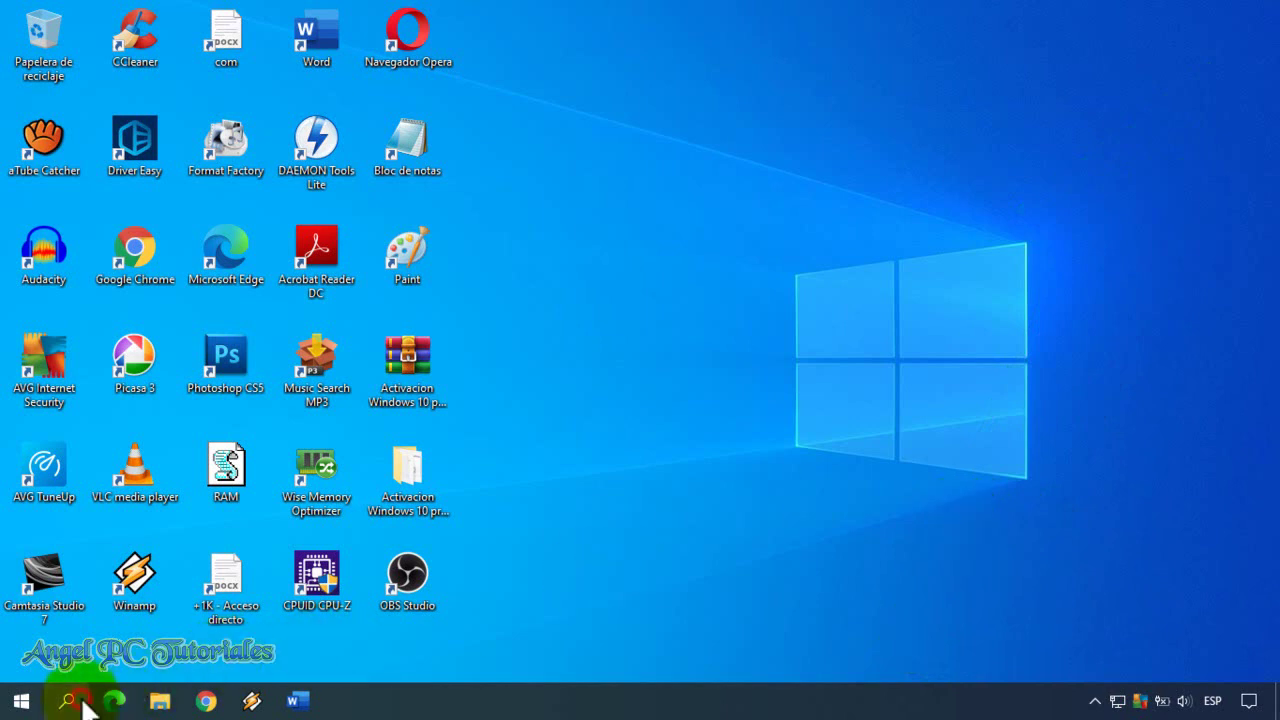
type("liberador de espacio en disco")
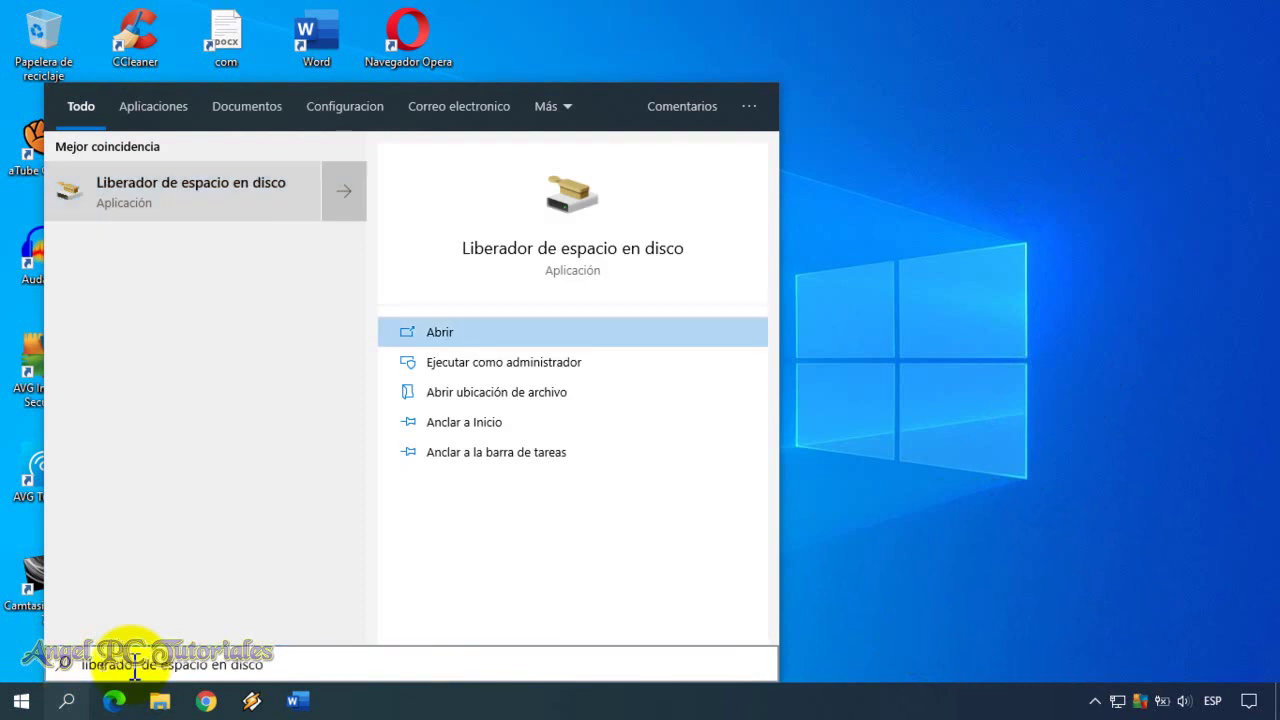
left_click(571, 248)
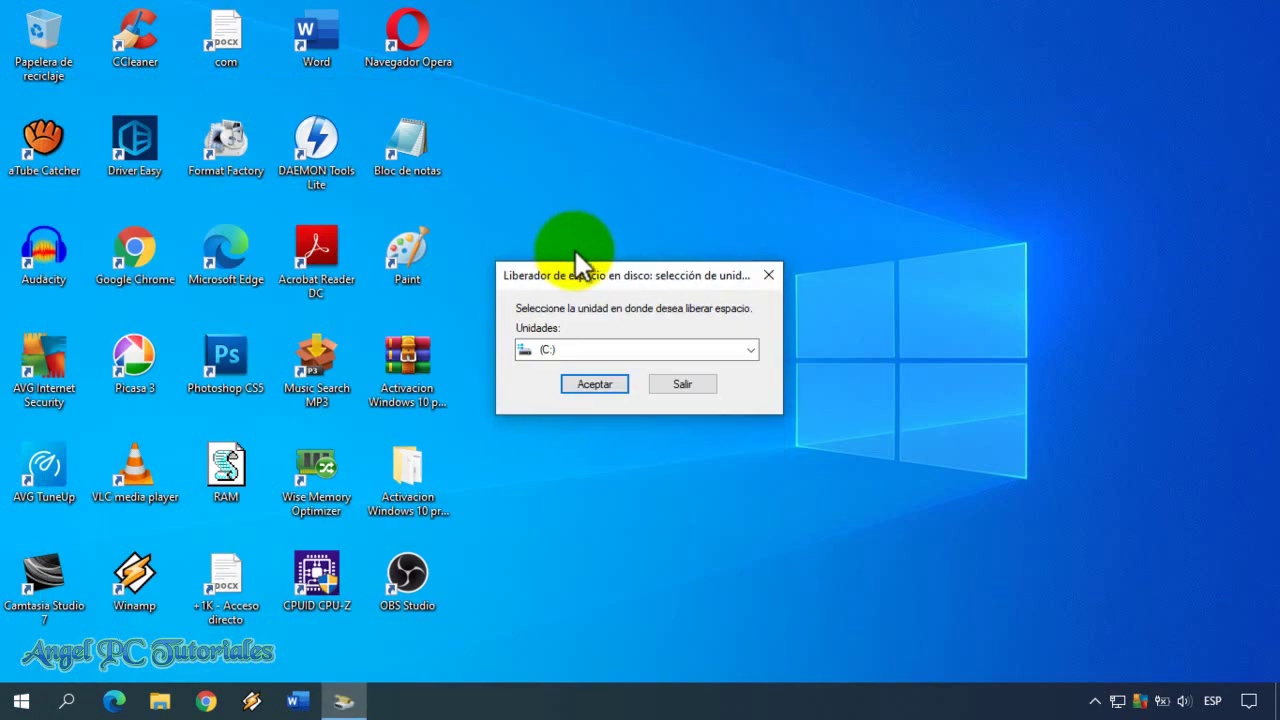
left_click(750, 349)
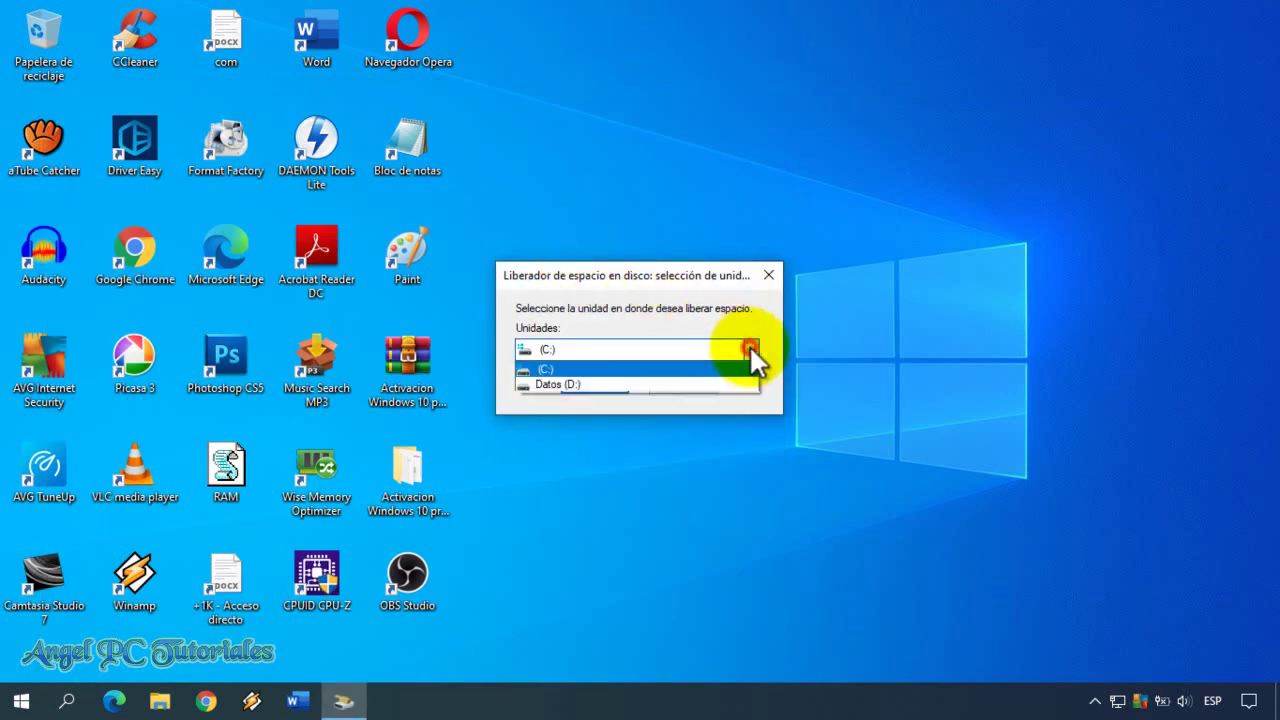
left_click(750, 348)
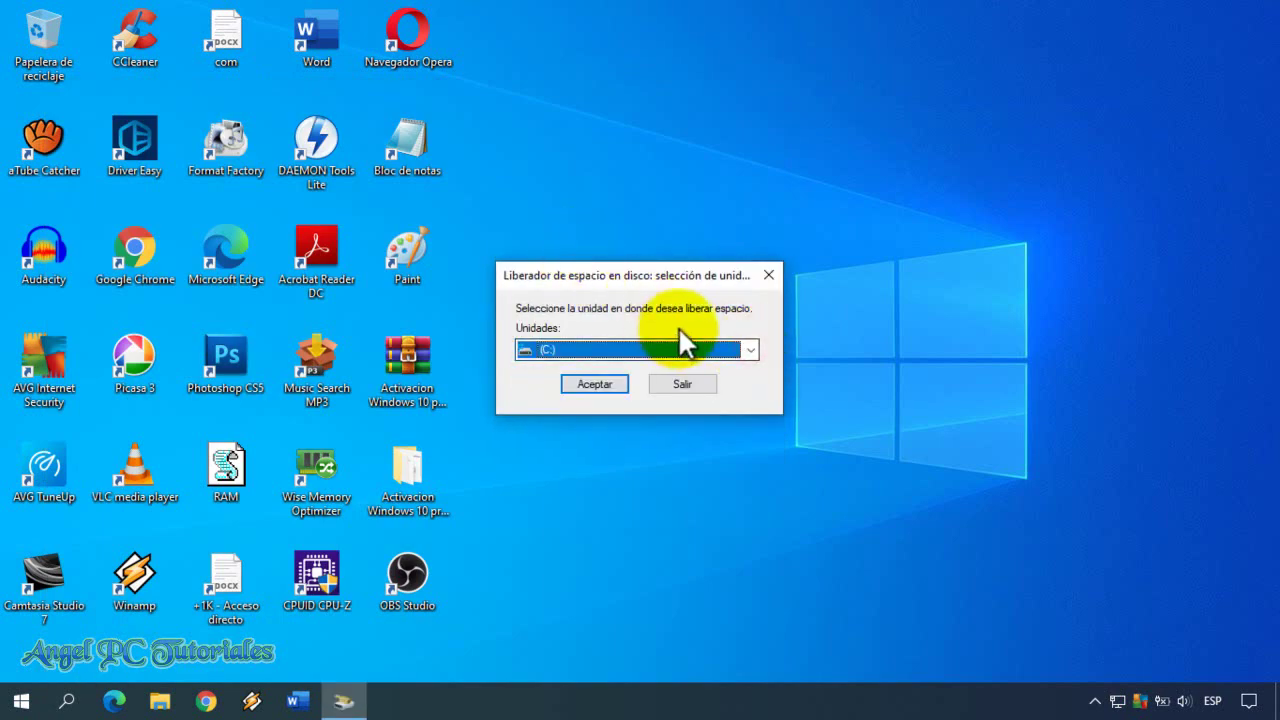
left_click(592, 382)
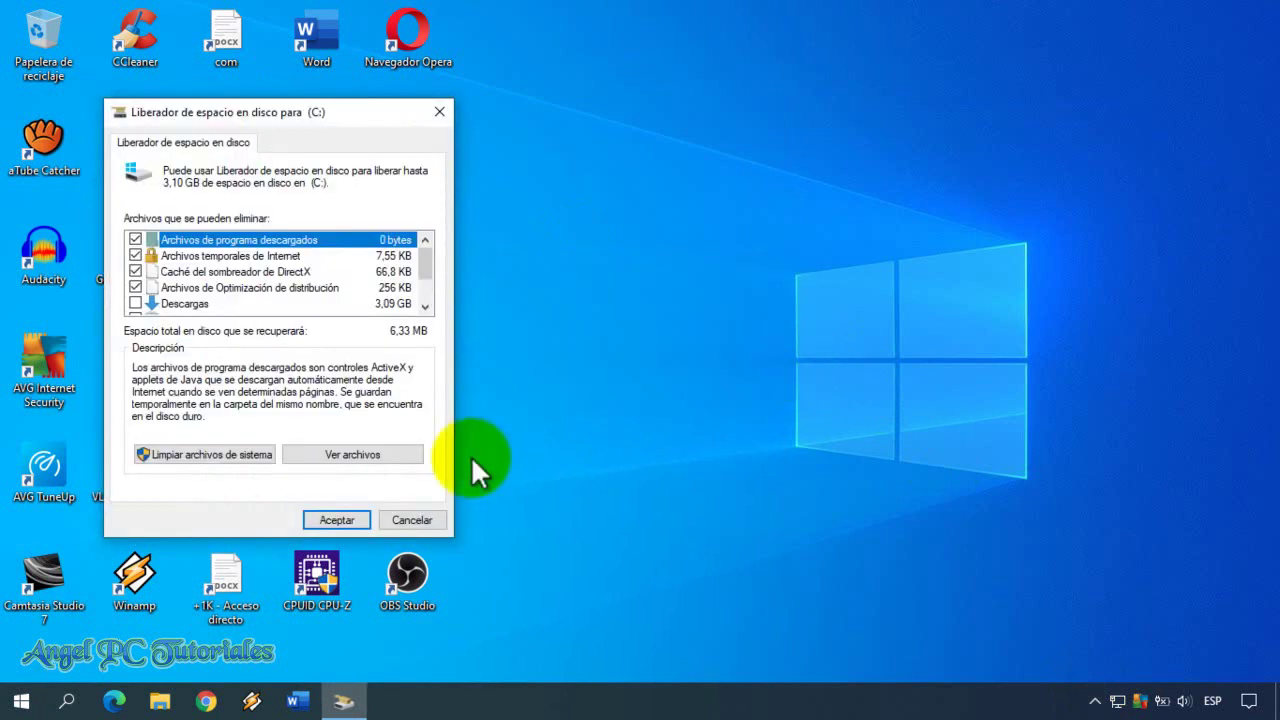
left_click(411, 520)
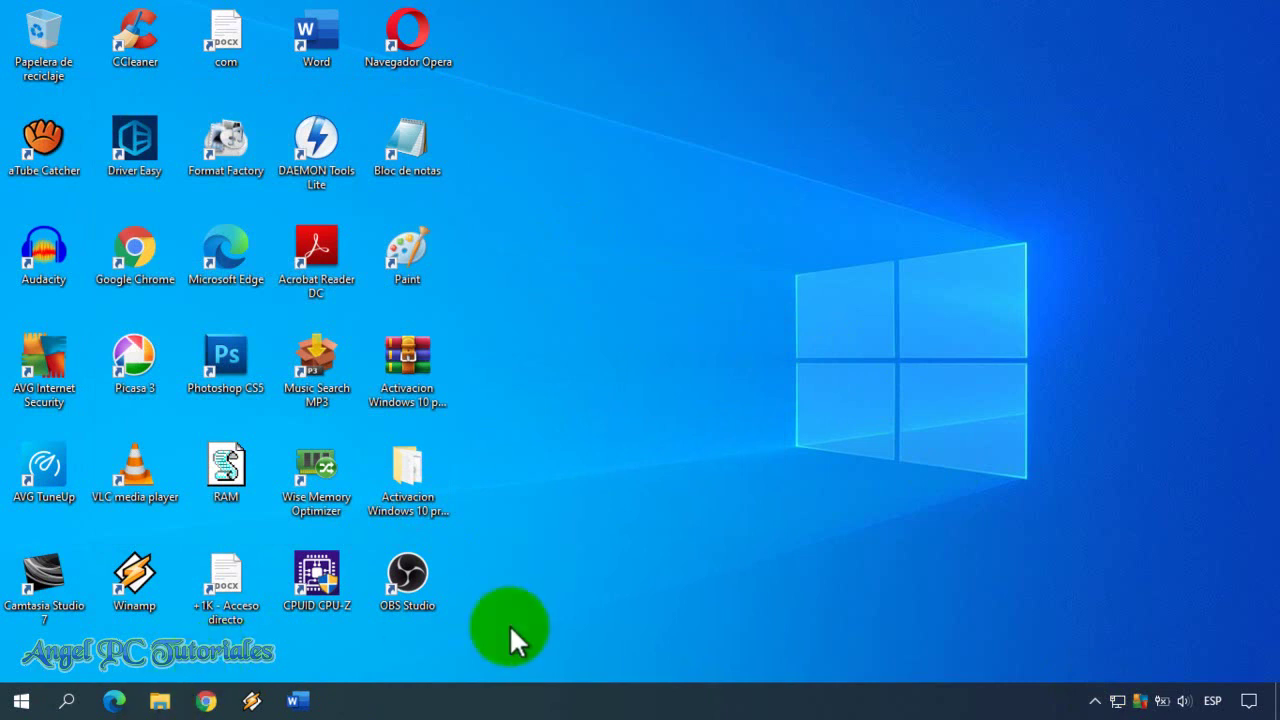
Launch the disk cleanup tool for Disco local (C:) from Este equipo in the file explorer.
left_click(159, 704)
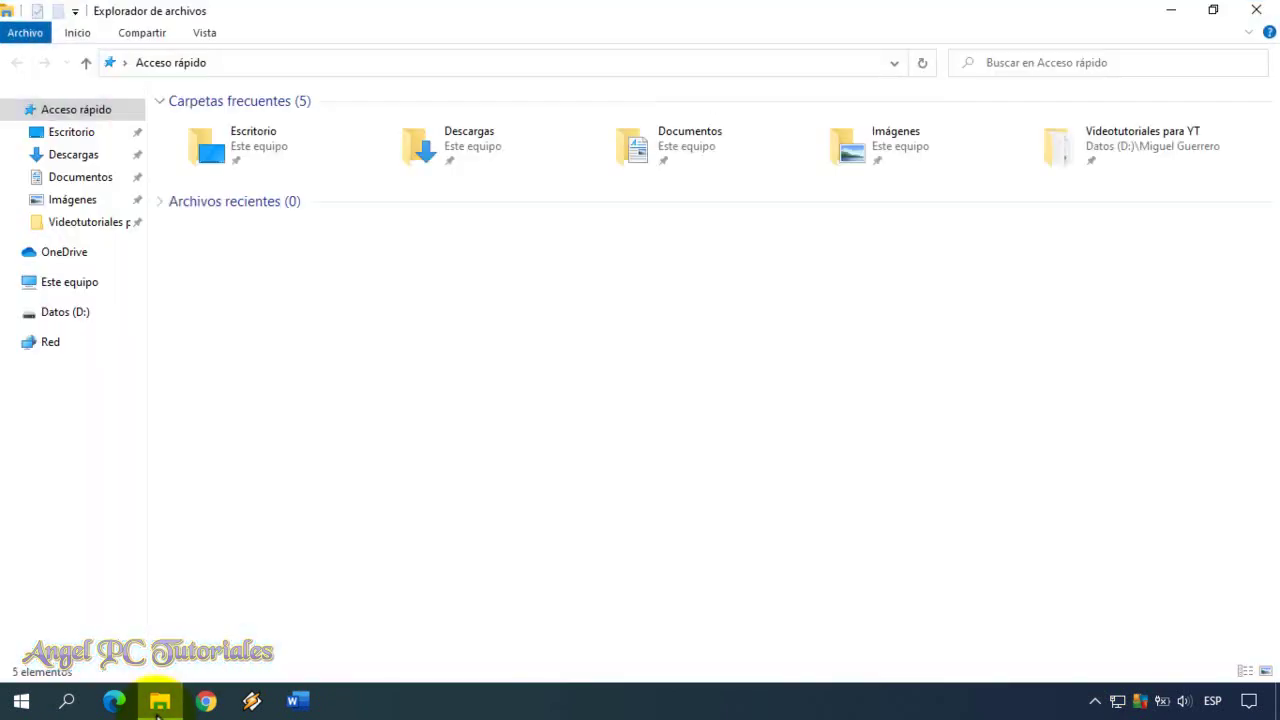
left_click(90, 282)
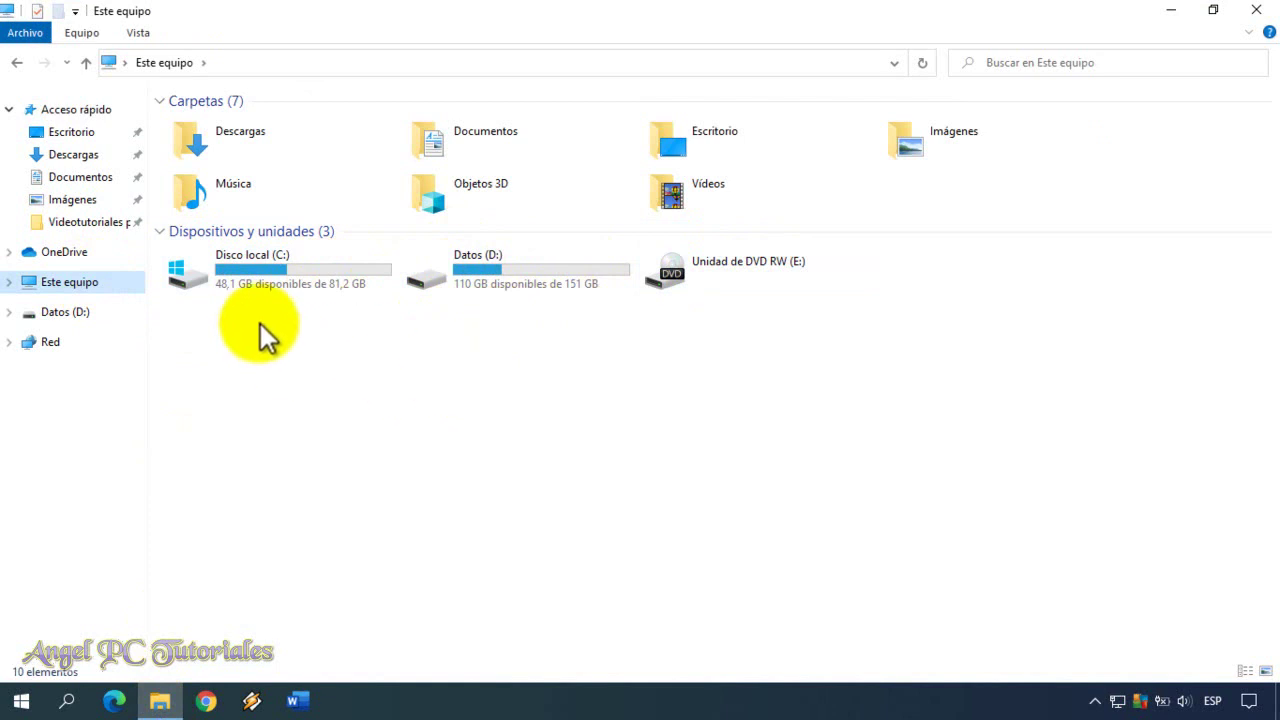
left_click(313, 275)
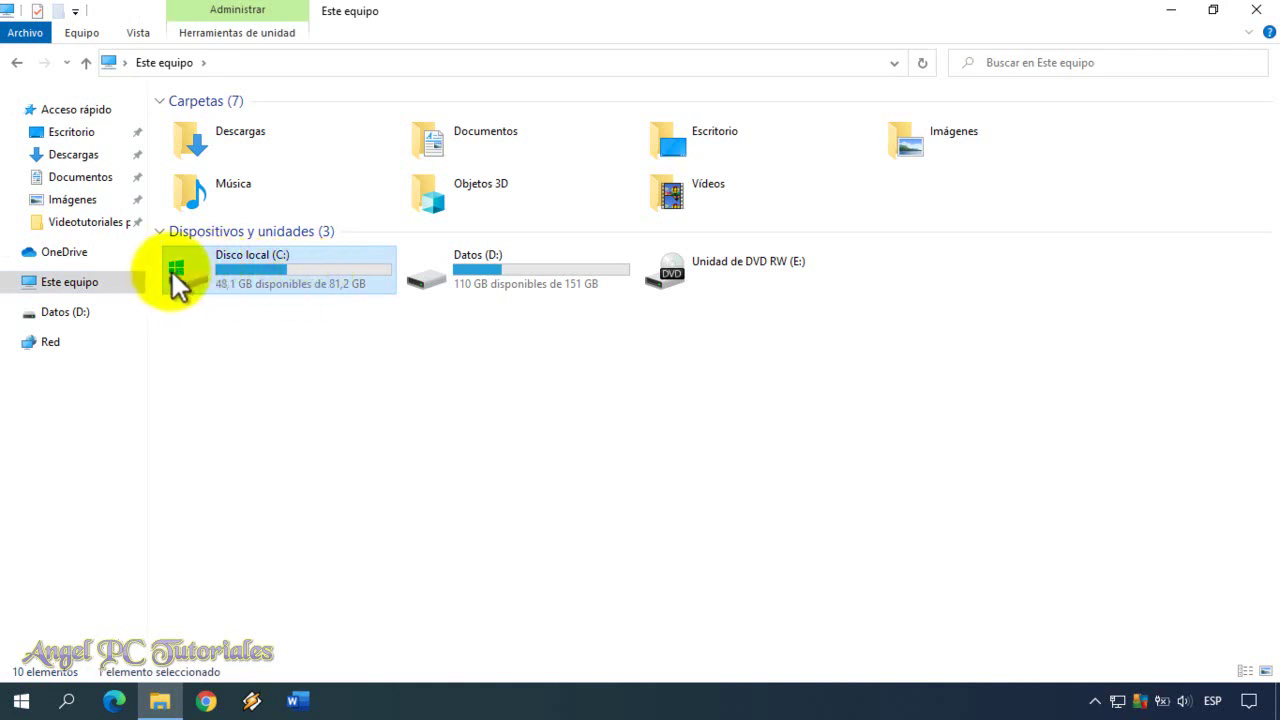
mouse_move(176, 267)
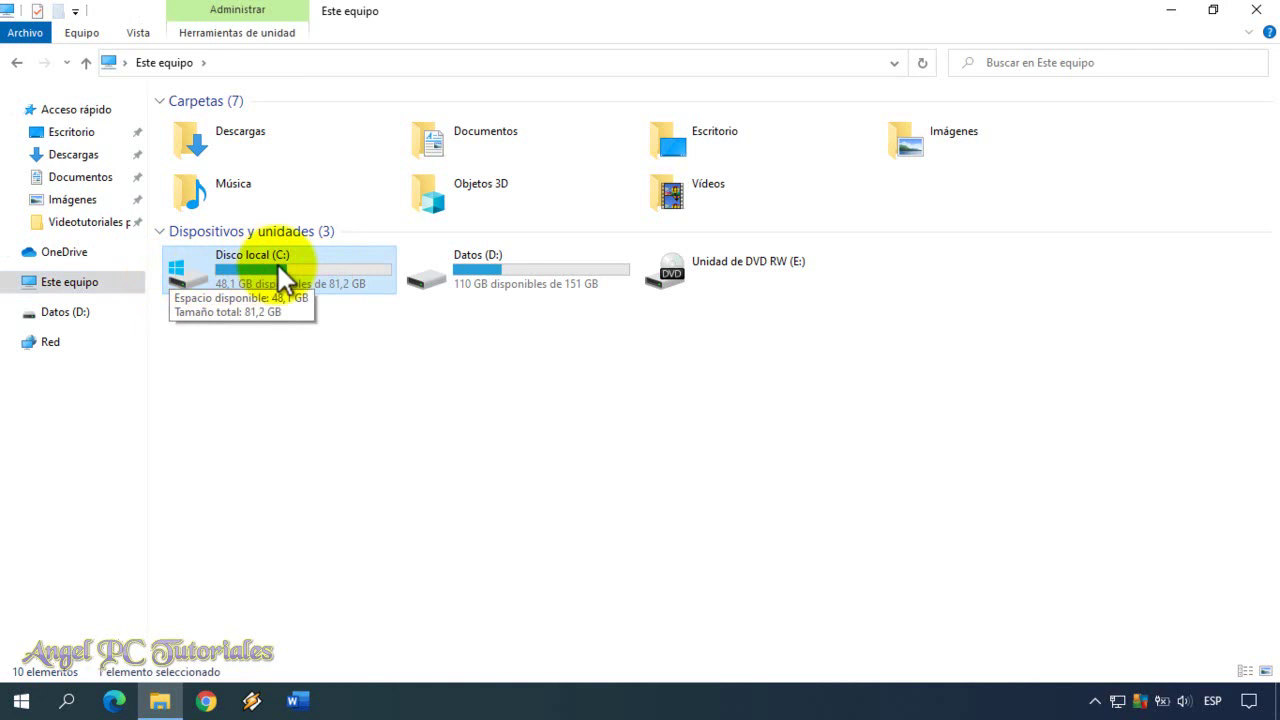
left_click(248, 28)
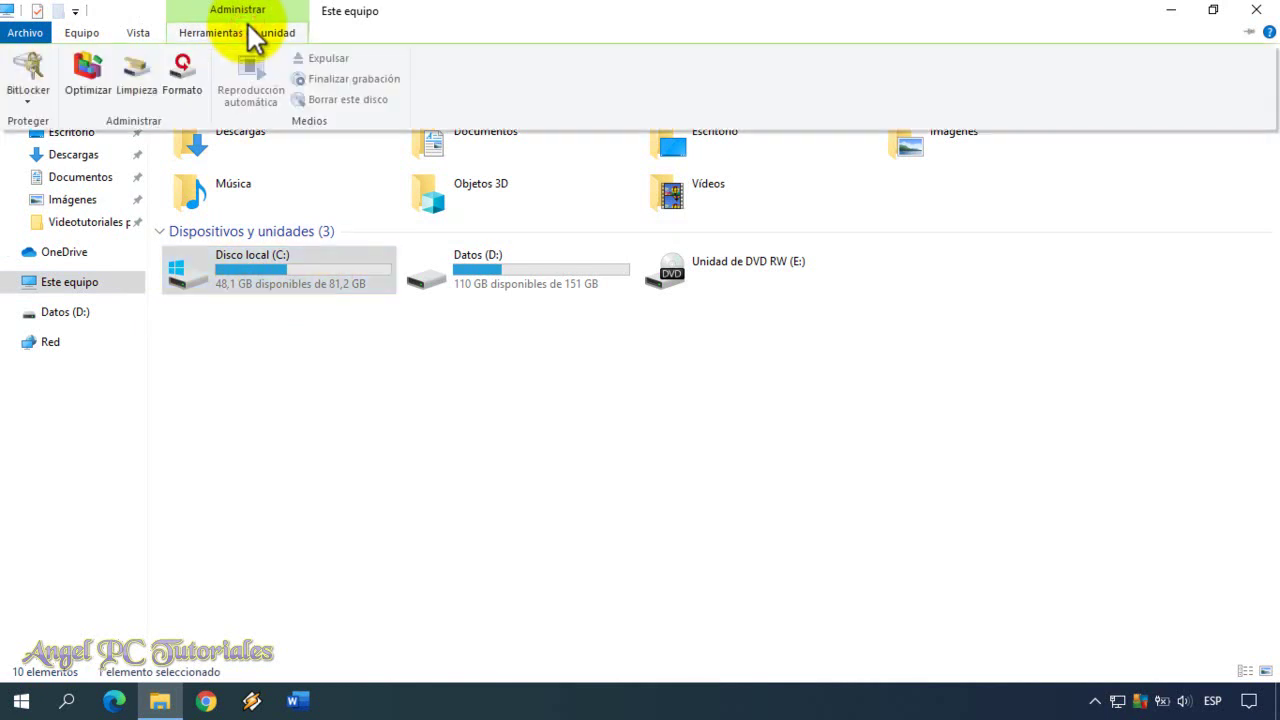
left_click(138, 80)
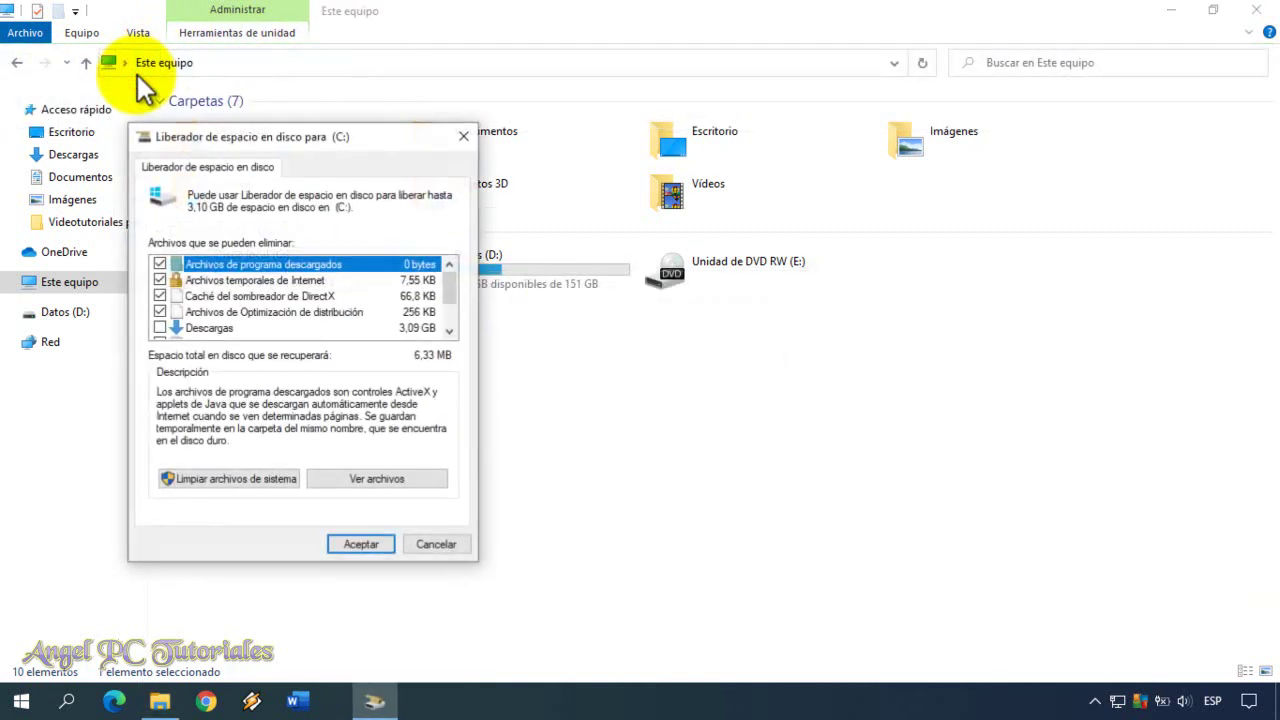
left_click_drag(329, 147, 422, 158)
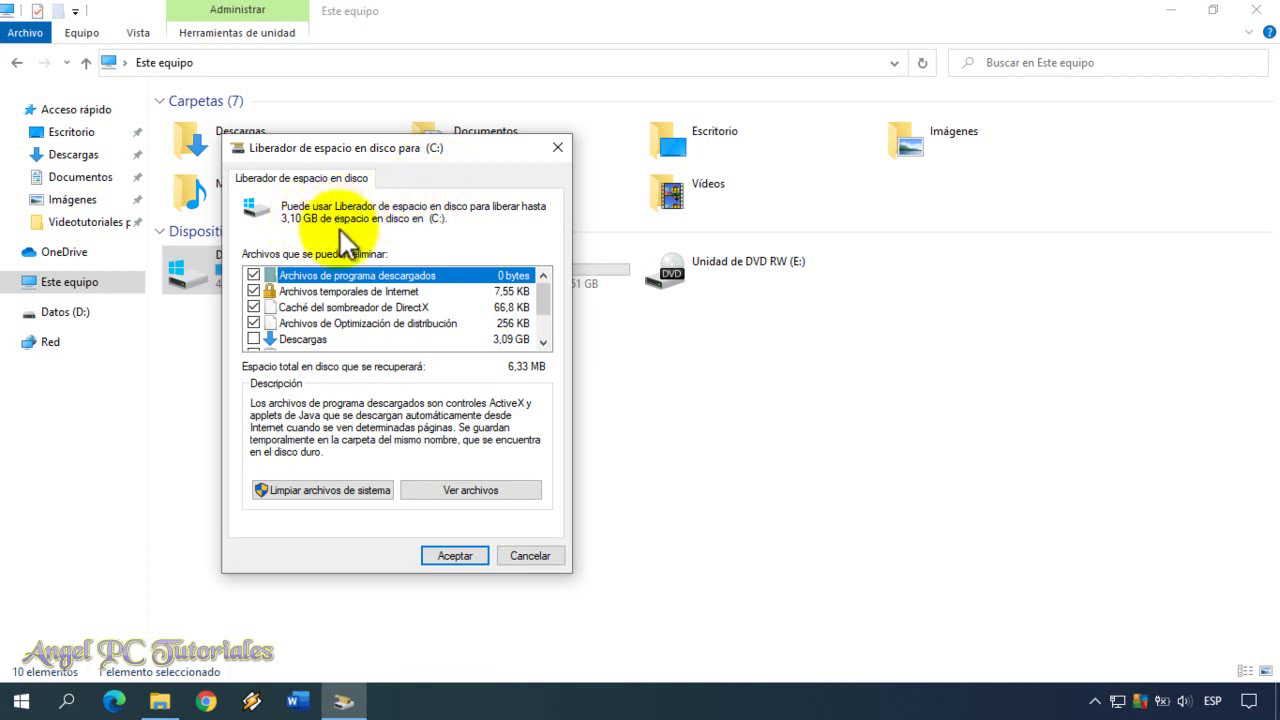
Review the descriptions of the deletable file categories, including Archivos temporales de Internet, Caché del sombreador de DirectX and Descargas.
left_click(362, 270)
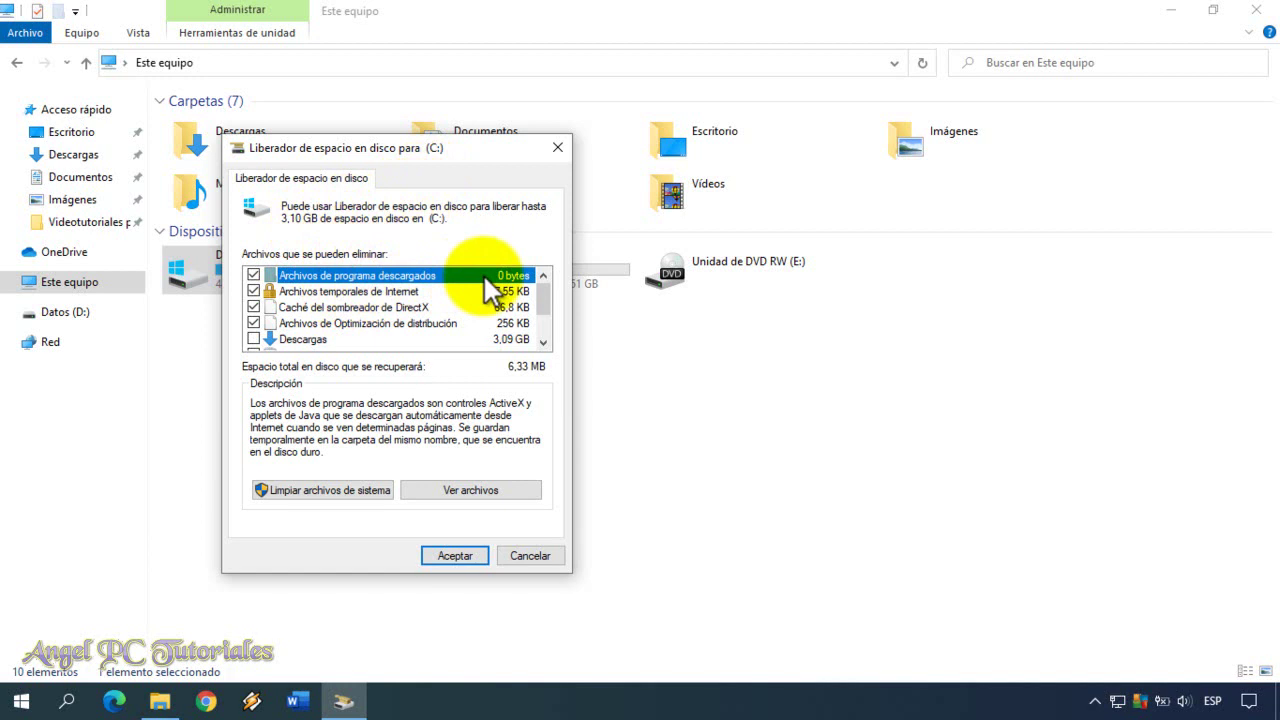
key("Down")
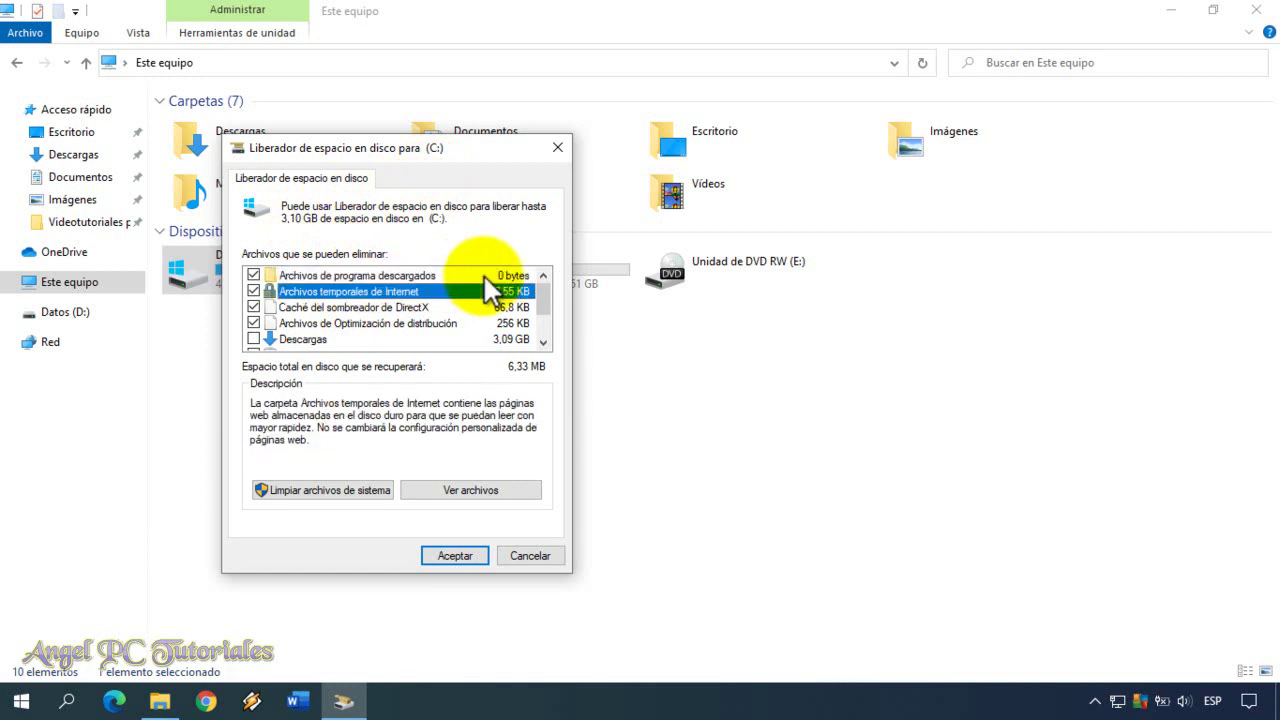
key("Down")
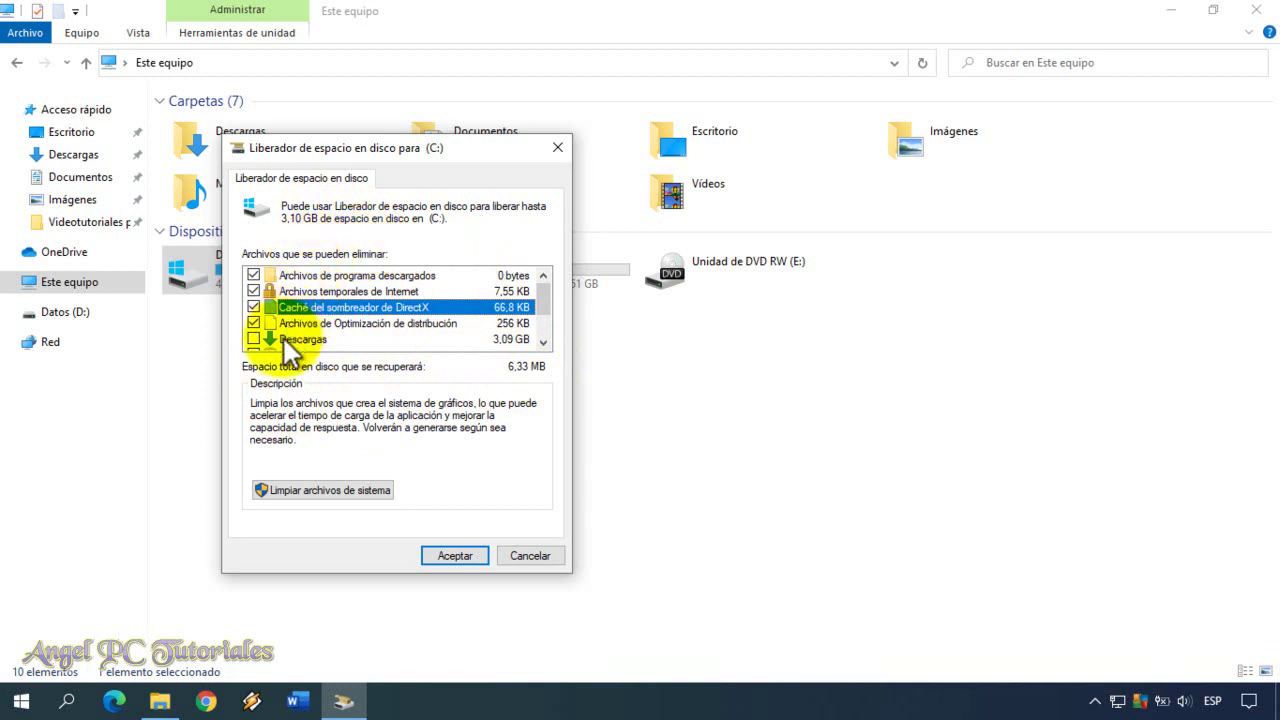
left_click(545, 342)
left_click(545, 342)
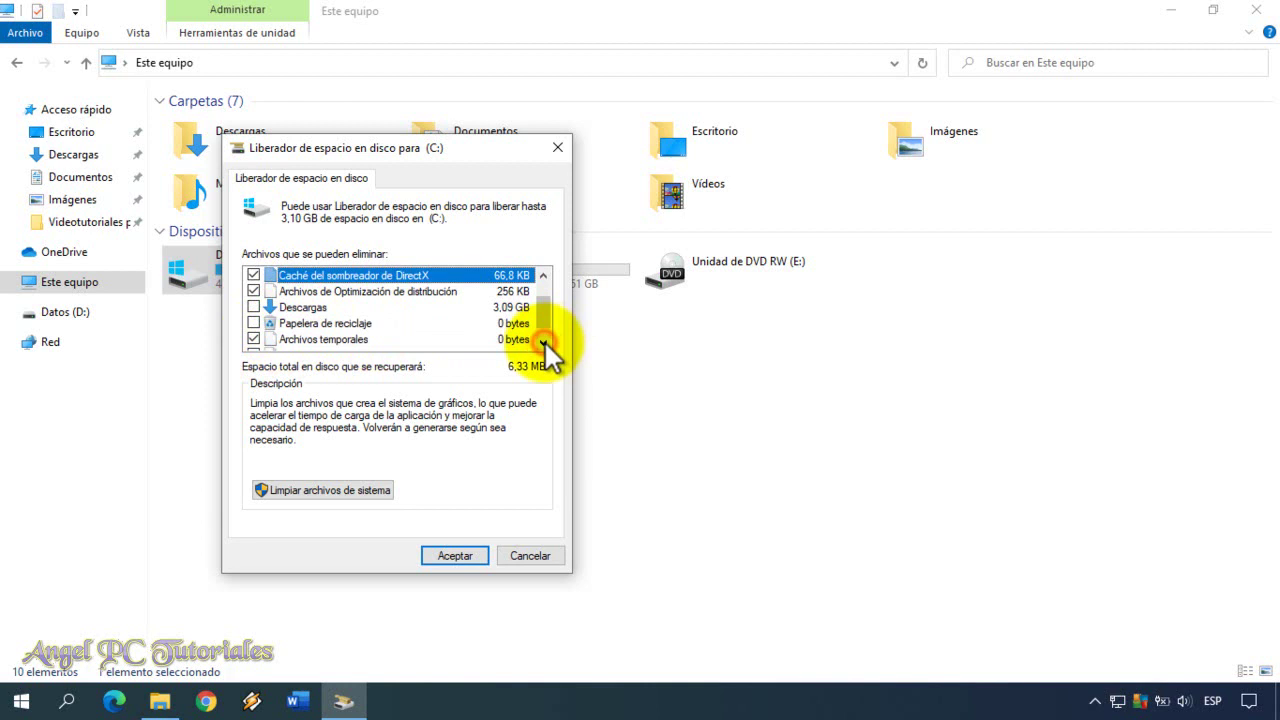
left_click(306, 307)
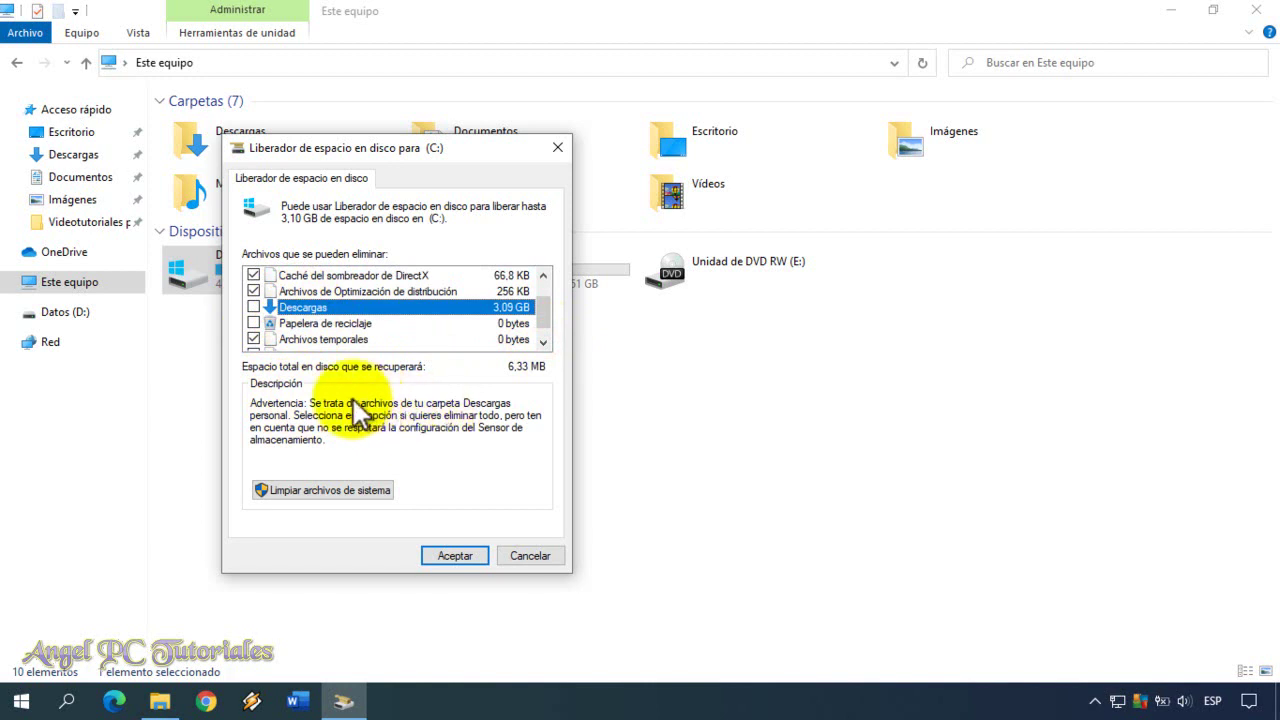
Inspect the contents of the Descargas folder, check the Windows ISO file's details, and return to Este equipo.
key("Escape")
left_click(188, 374)
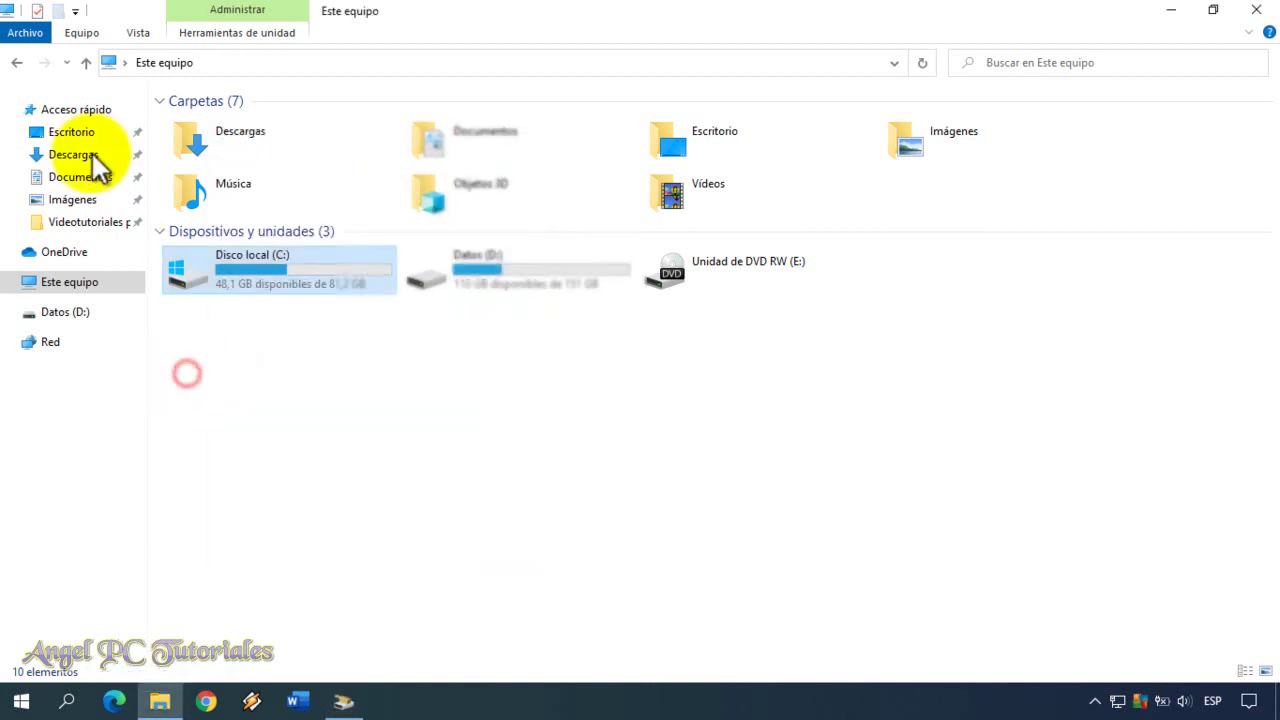
left_click(89, 152)
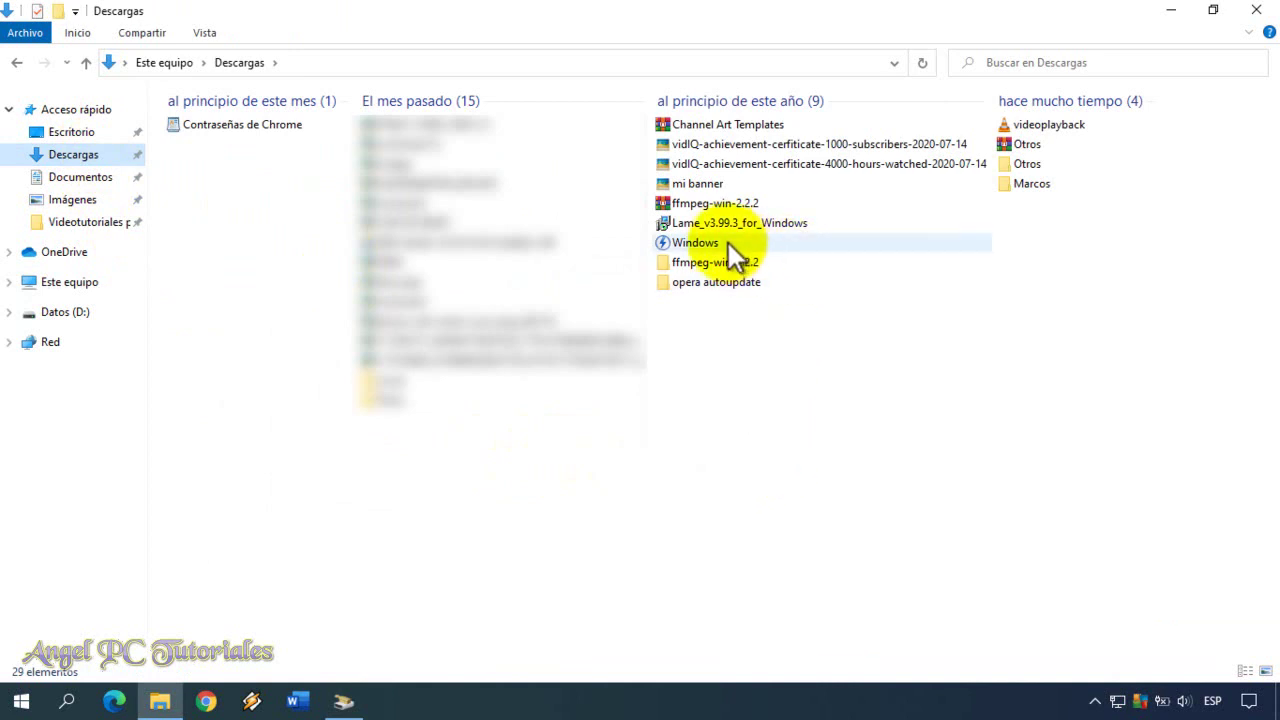
mouse_move(704, 241)
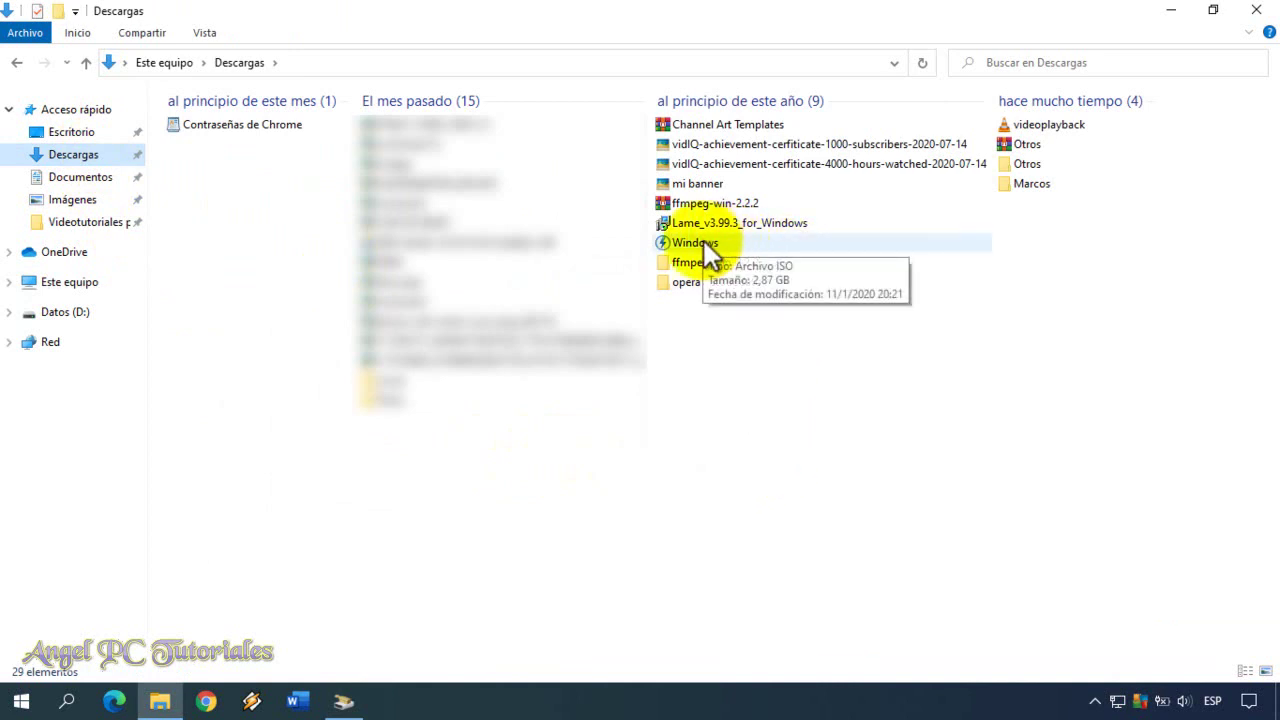
left_click(16, 62)
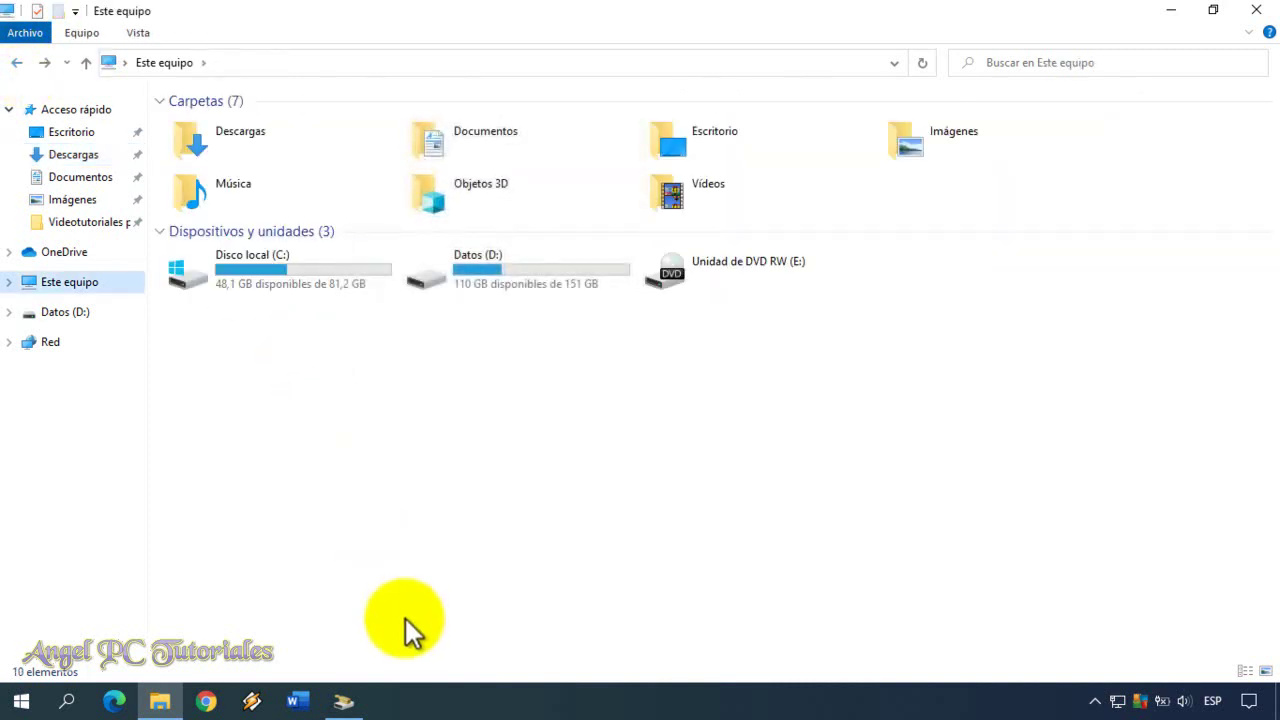
Remove the Contraseñas de Chrome file from the Descargas folder.
left_click(345, 701)
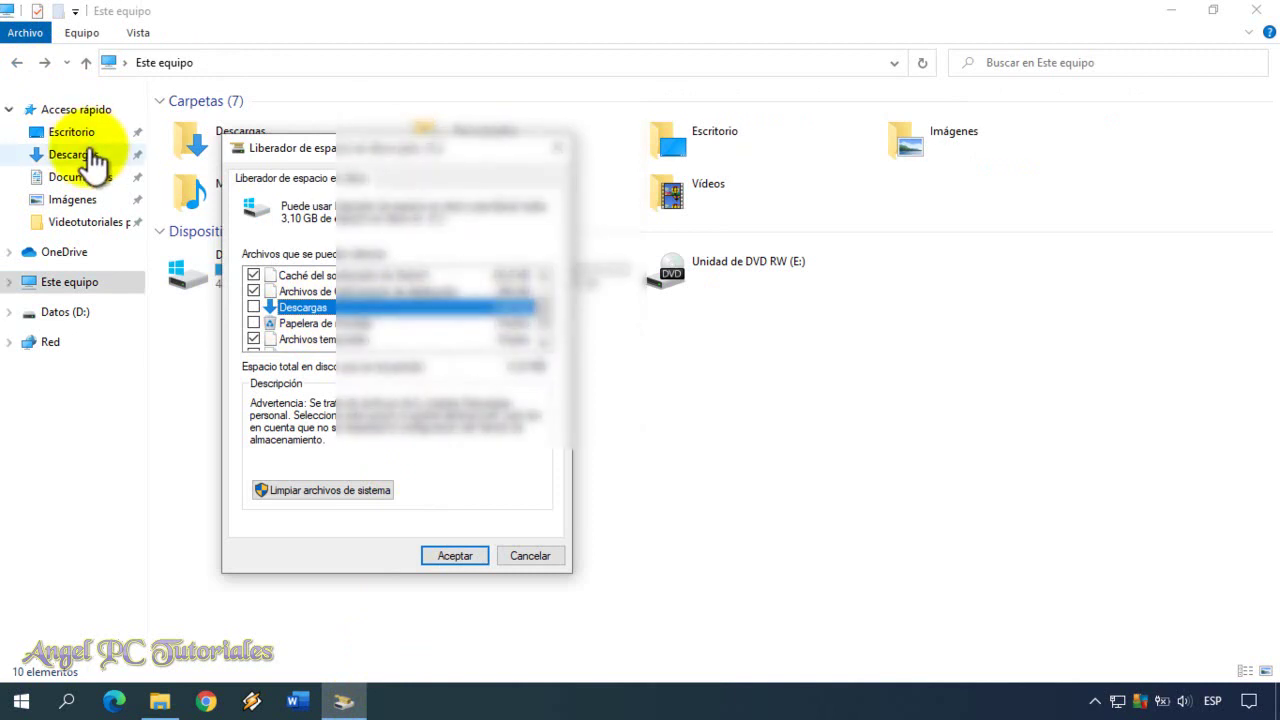
left_click(88, 156)
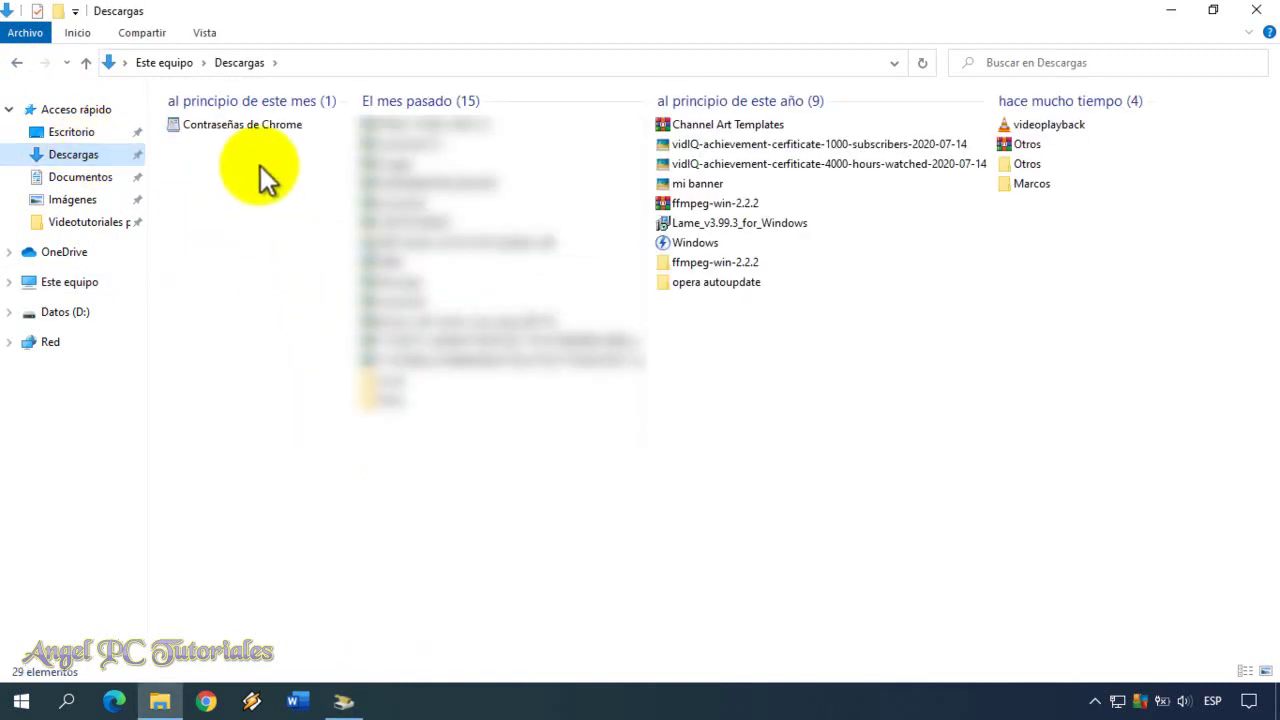
left_click(256, 128)
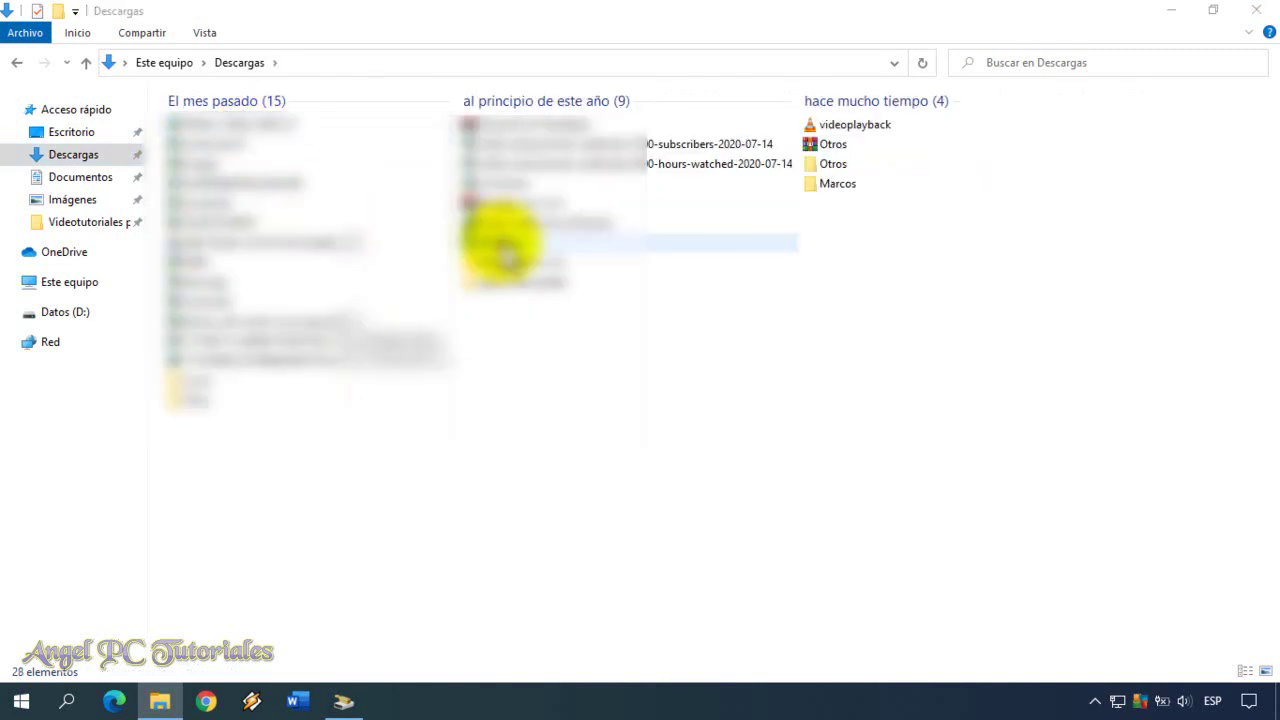
Check the size of the Windows ISO file in Descargas and go back to Este equipo.
left_click(506, 247)
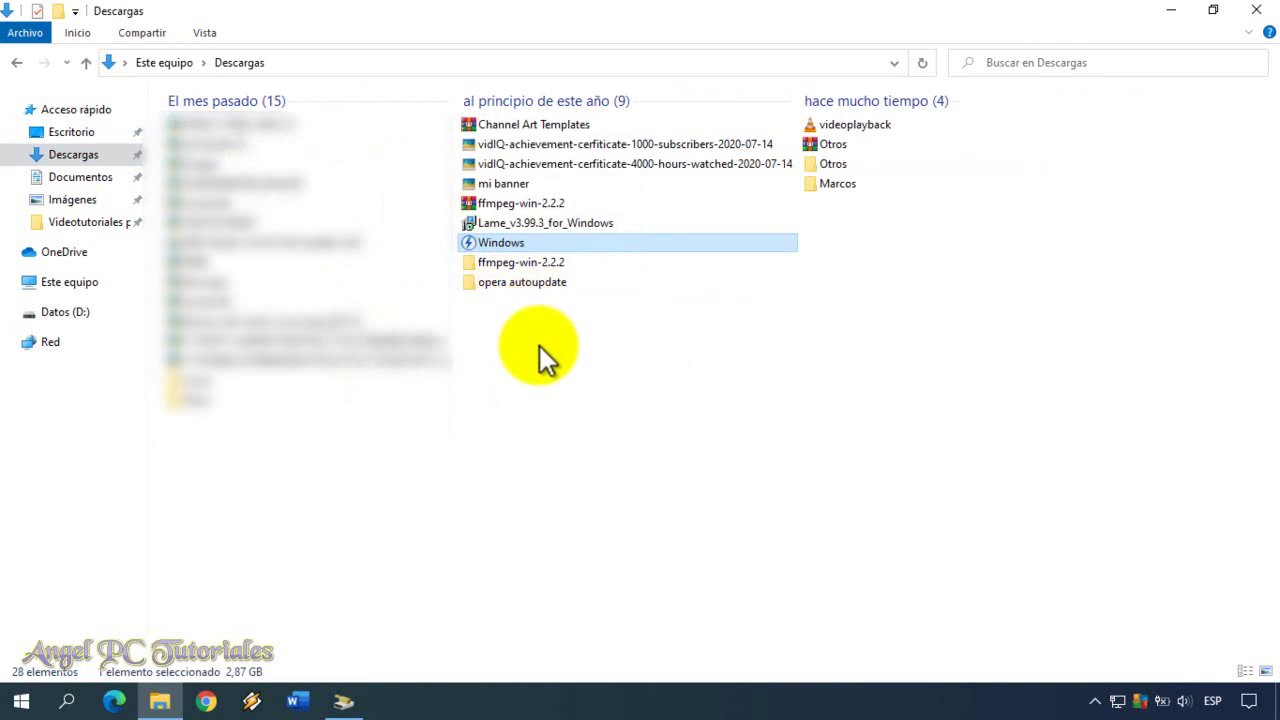
left_click(591, 402)
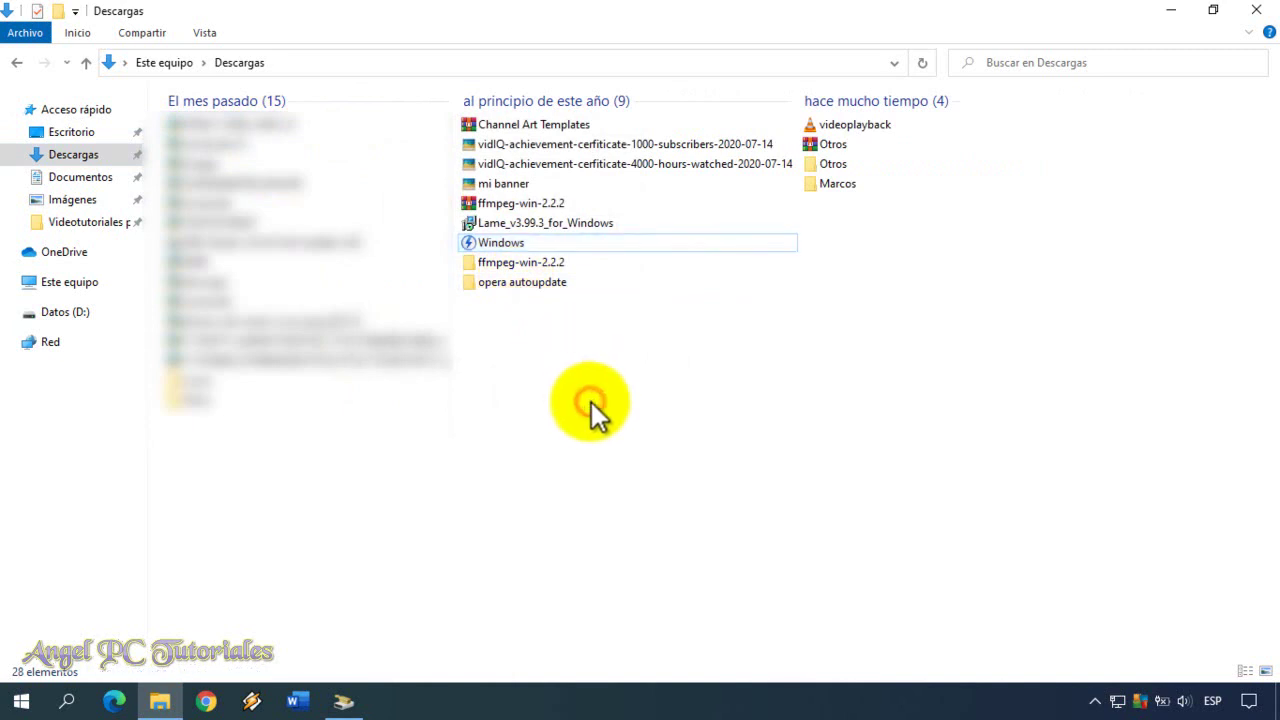
left_click(16, 63)
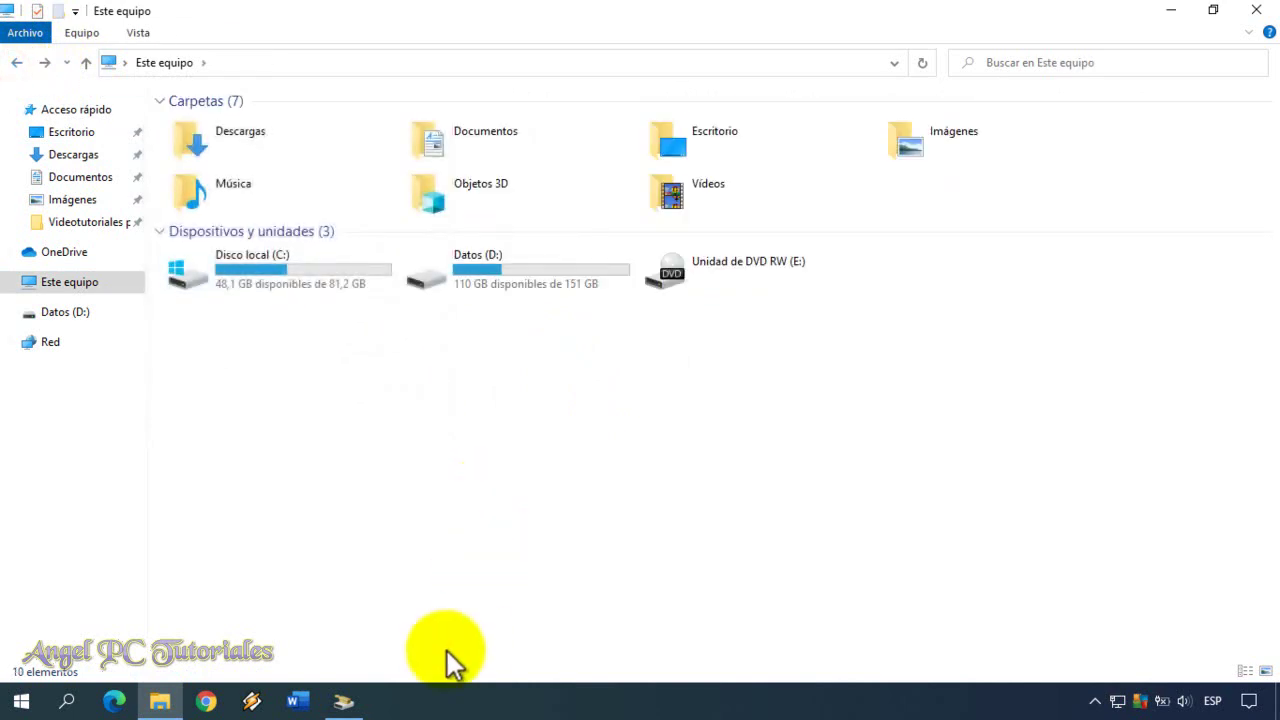
Return to the disk cleanup for (C:) and include Papelera de reciclaje, keeping Archivos temporales selected.
left_click(358, 702)
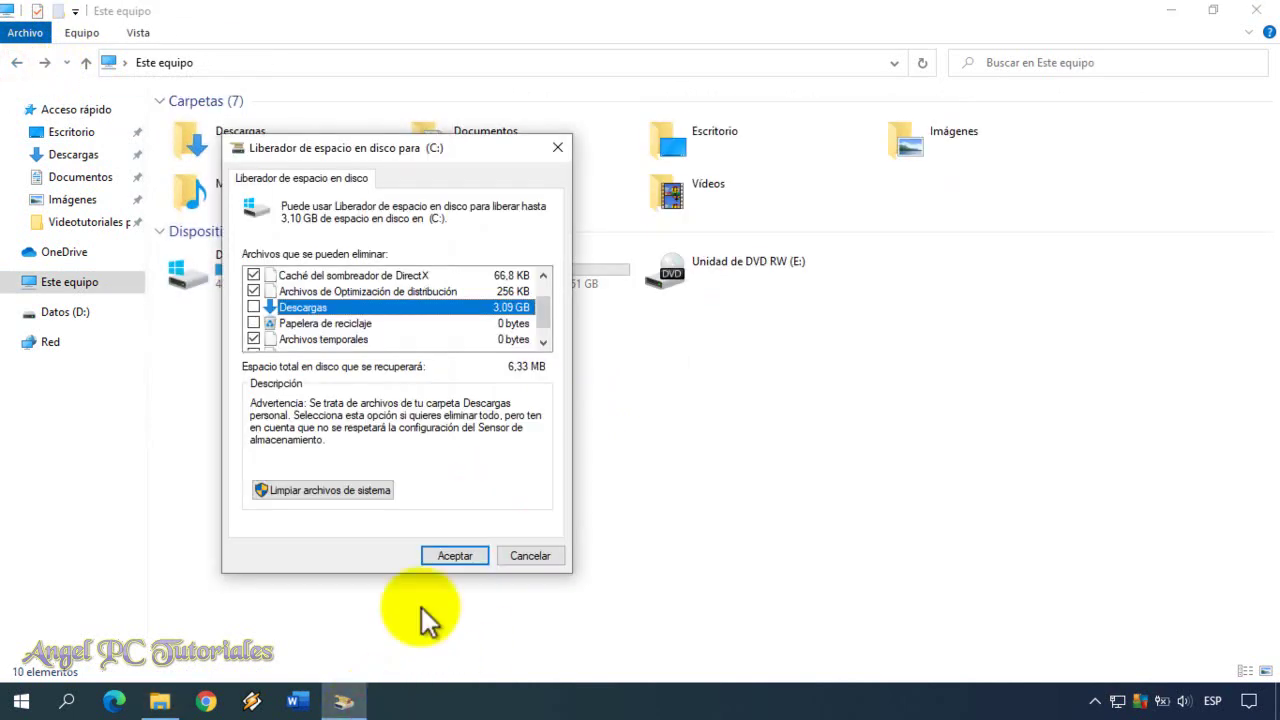
left_click(253, 323)
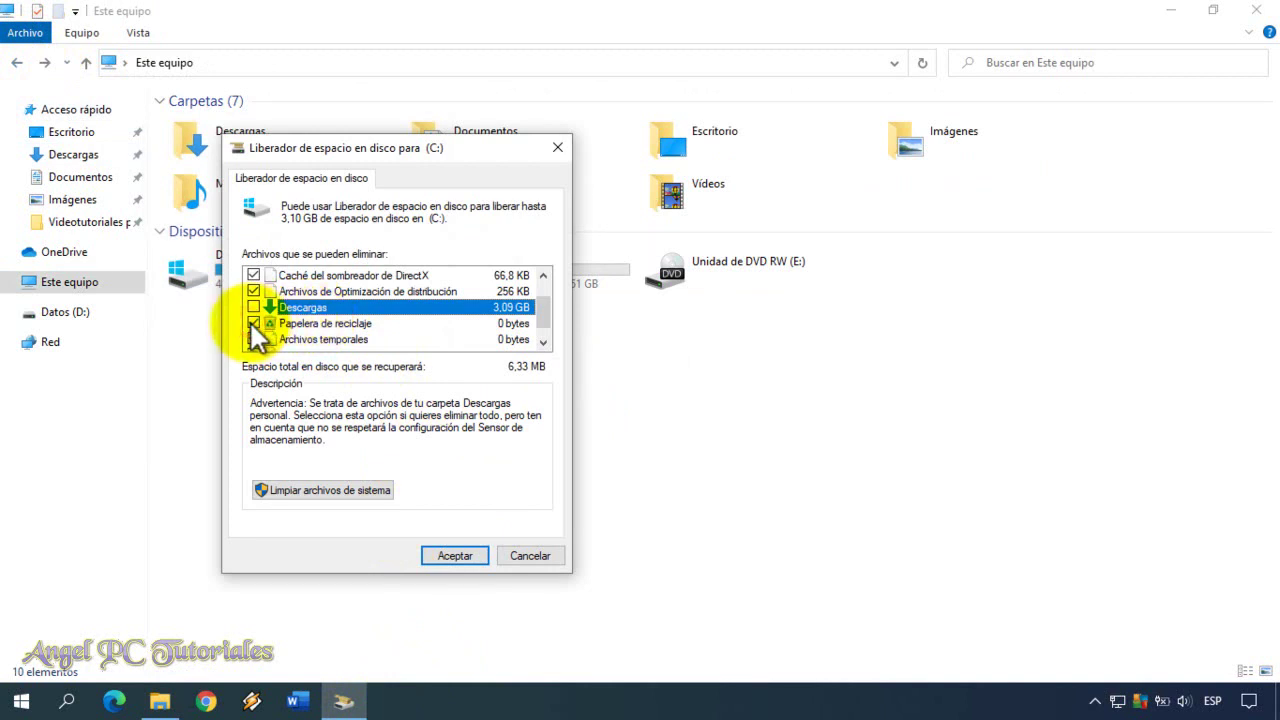
left_click(253, 339)
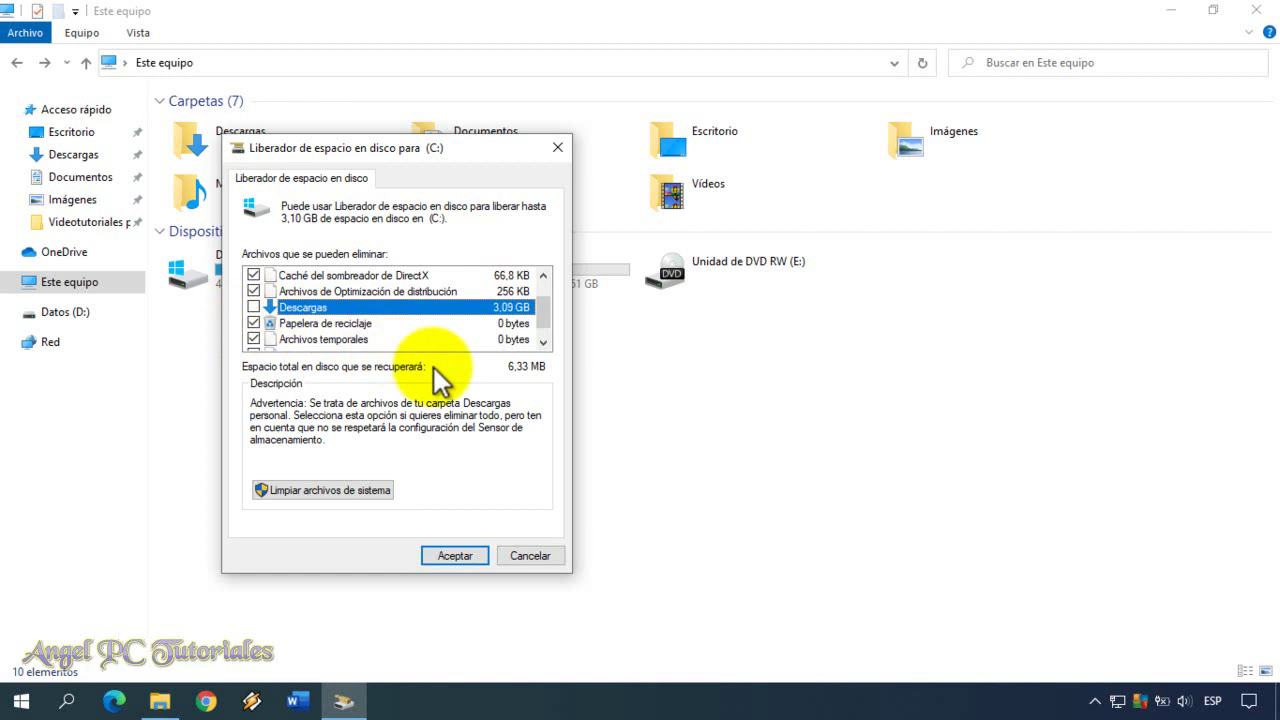
Extend the cleanup of (C:) to system files, including Limpieza de actualizaciones de Windows, and permanently delete the selected files.
left_click(344, 489)
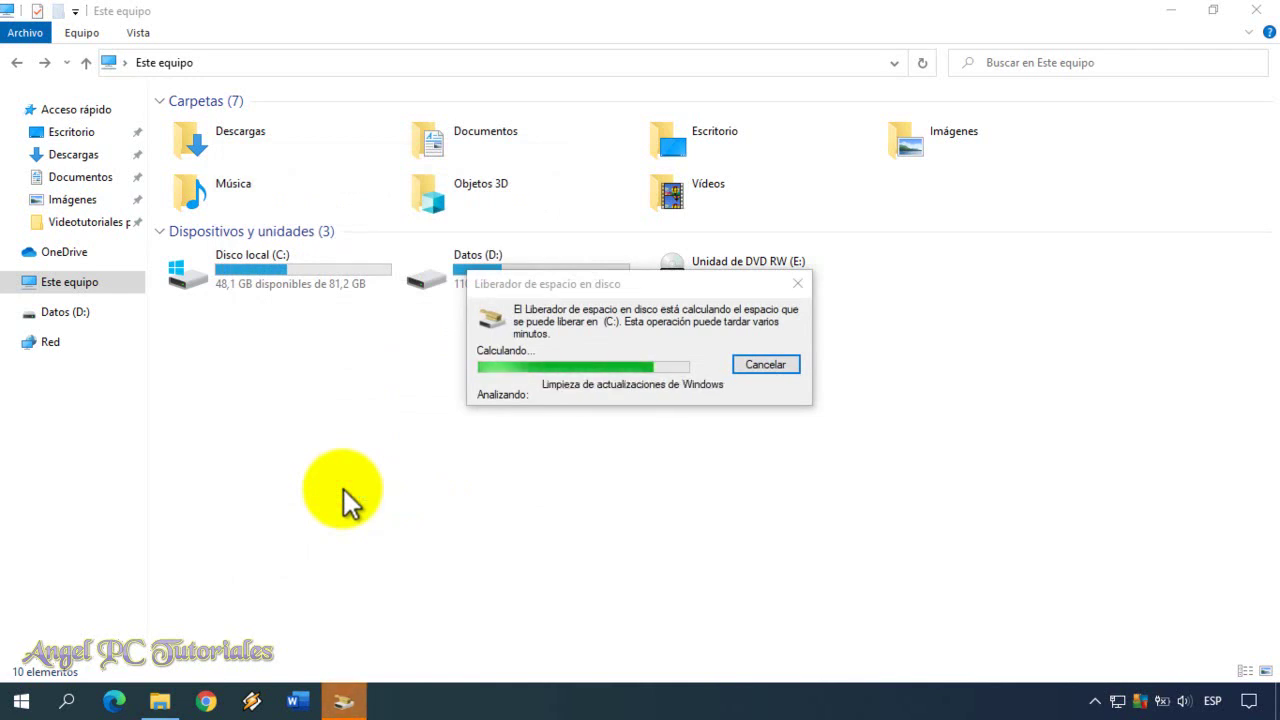
left_click_drag(273, 63, 345, 105)
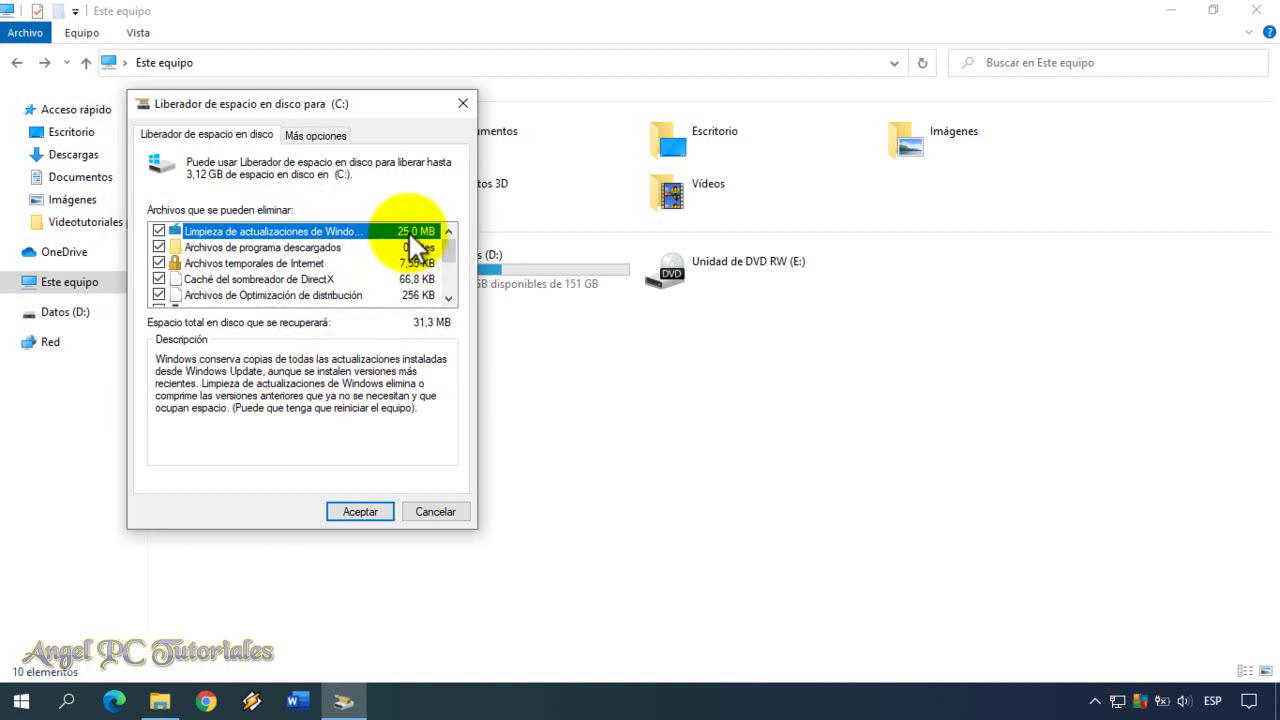
left_click(346, 505)
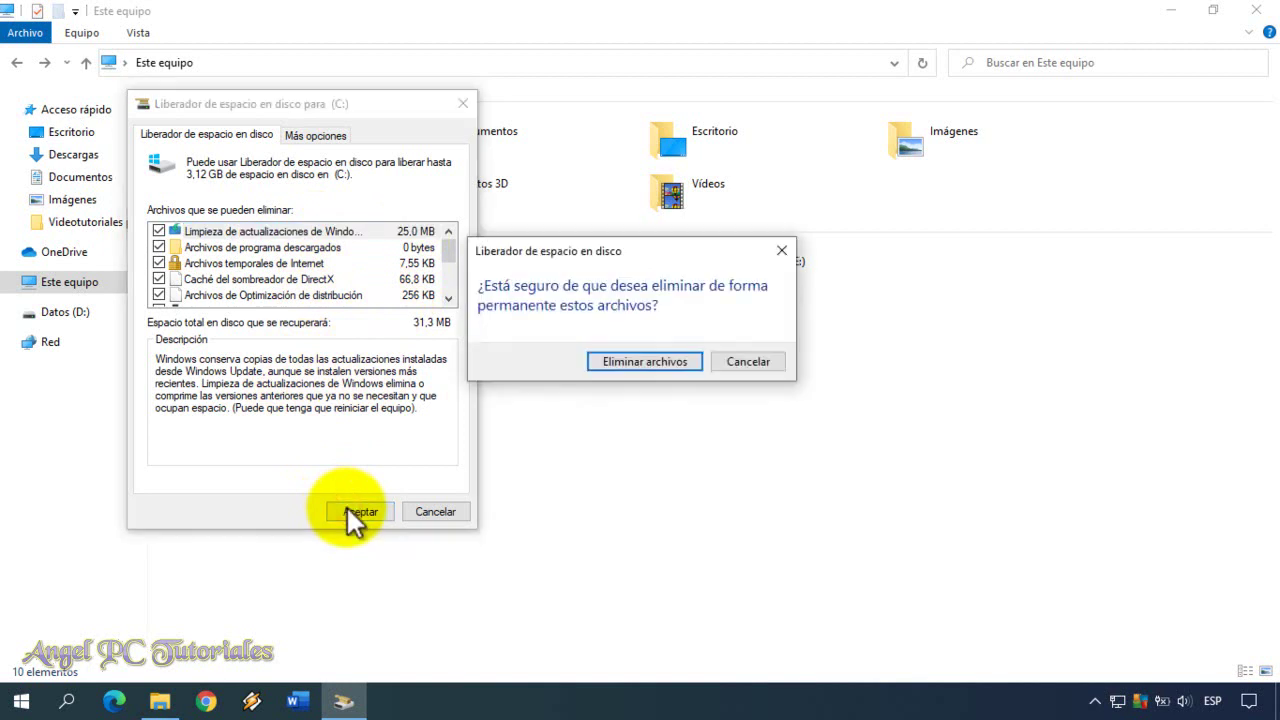
left_click(607, 357)
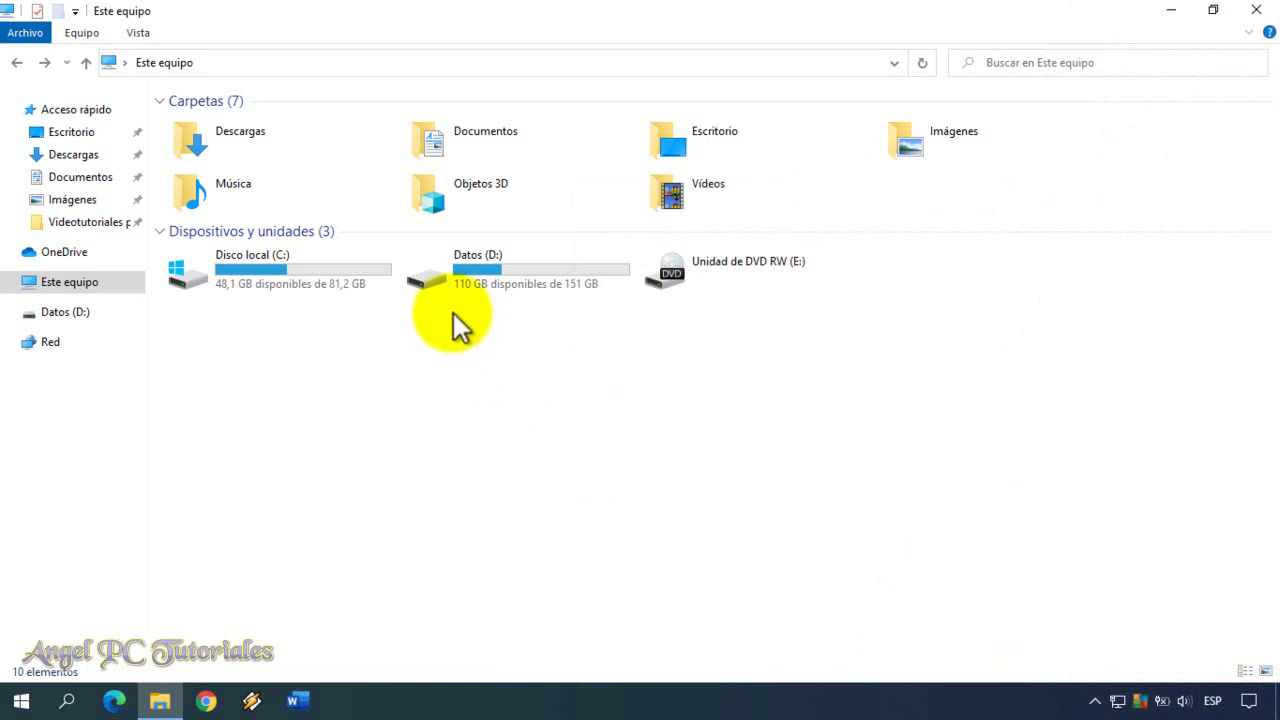
Start another cleanup of Disco local (C:), include system files, and bring up its additional space-freeing options.
left_click(372, 289)
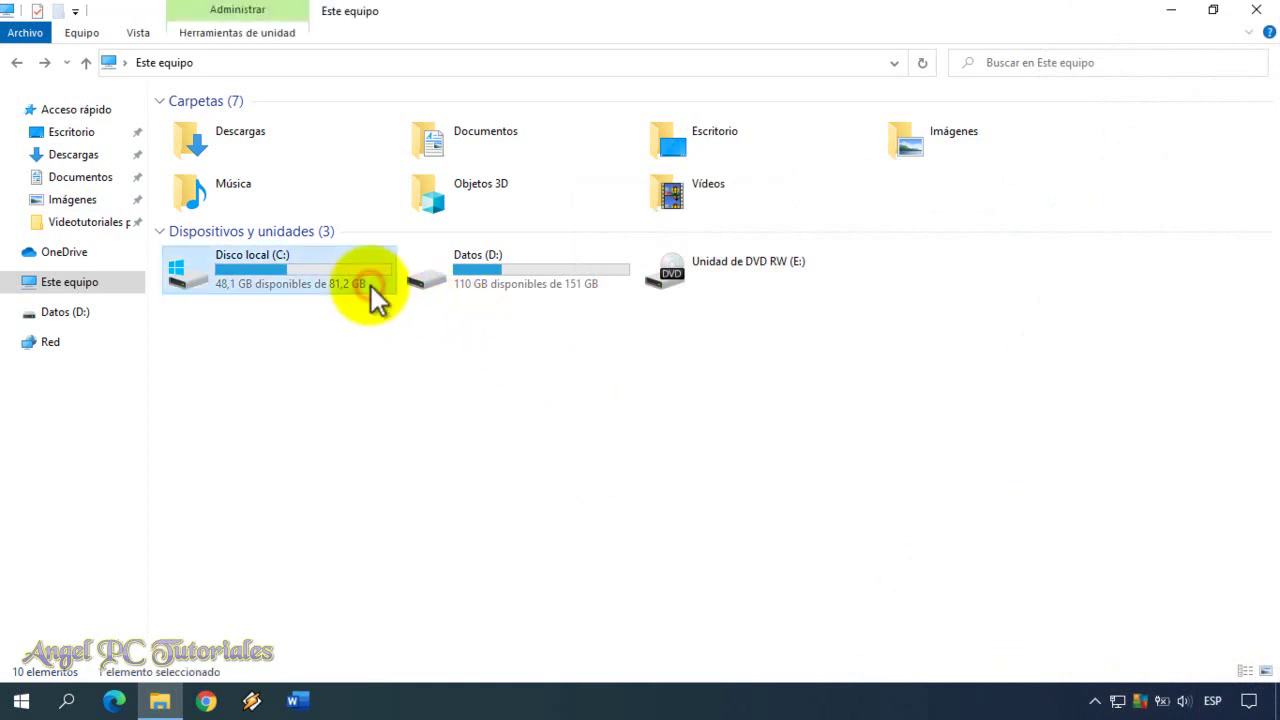
left_click(271, 24)
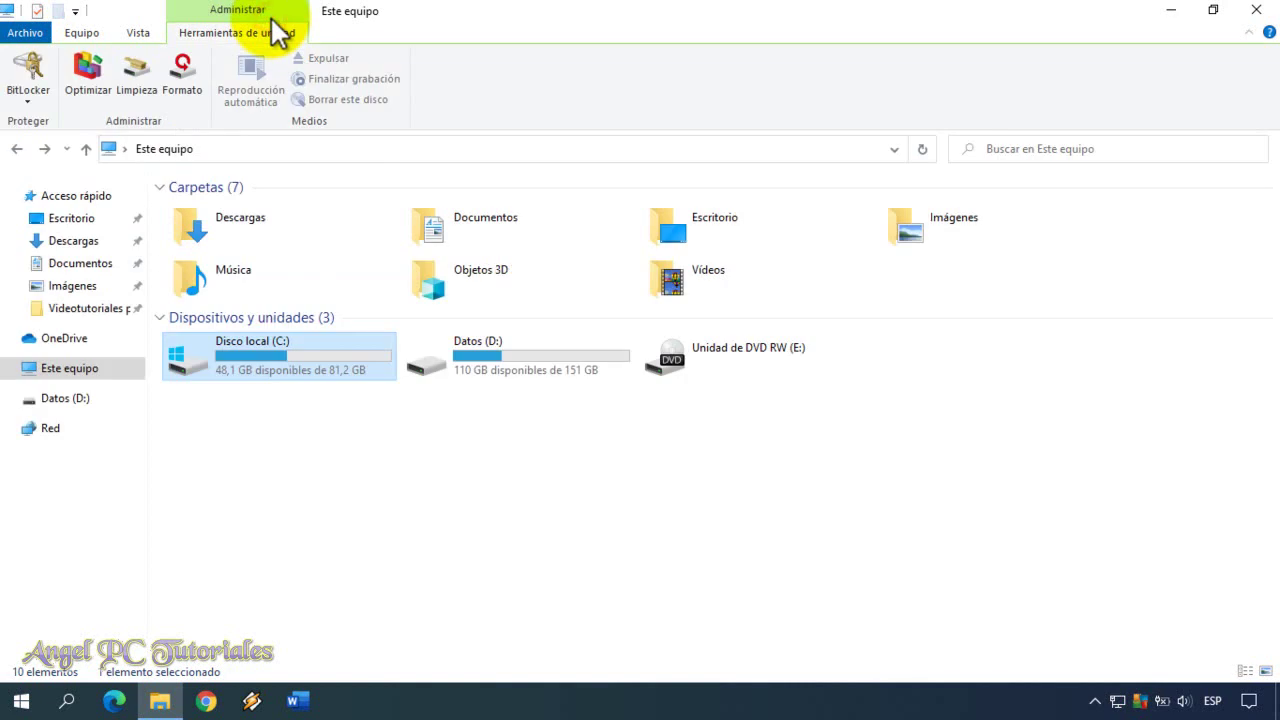
left_click(140, 82)
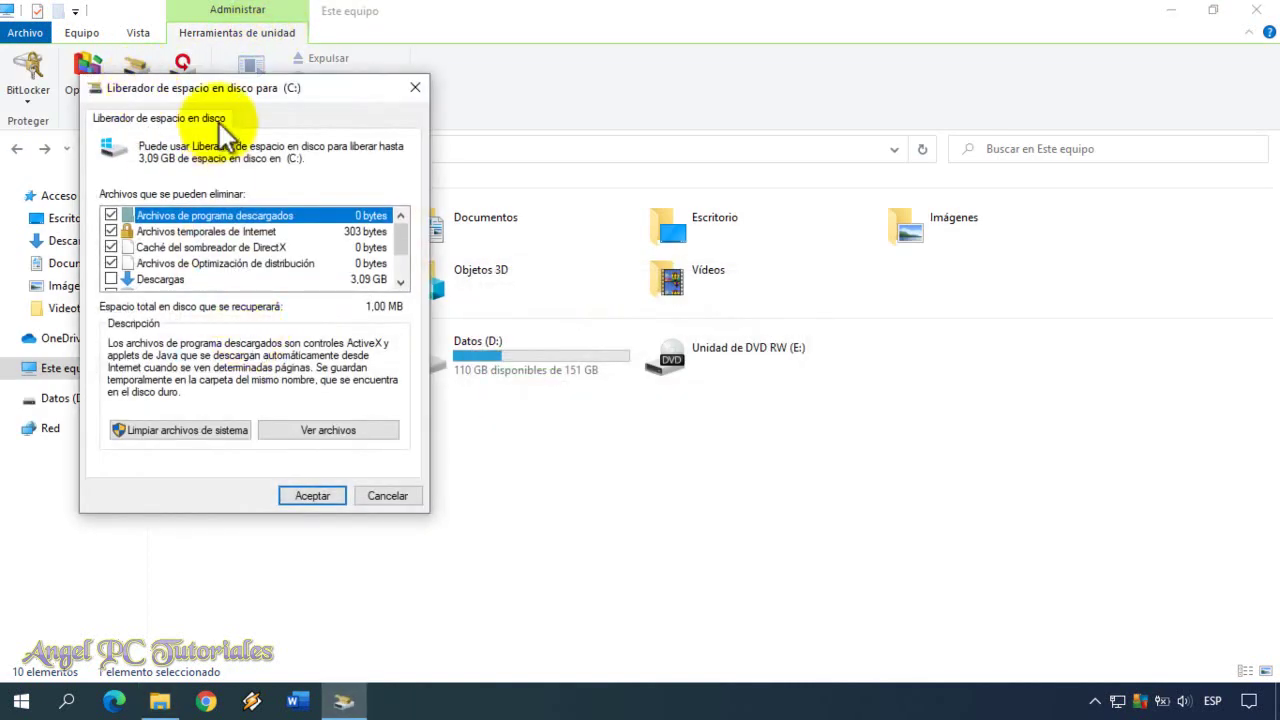
left_click_drag(259, 90, 296, 95)
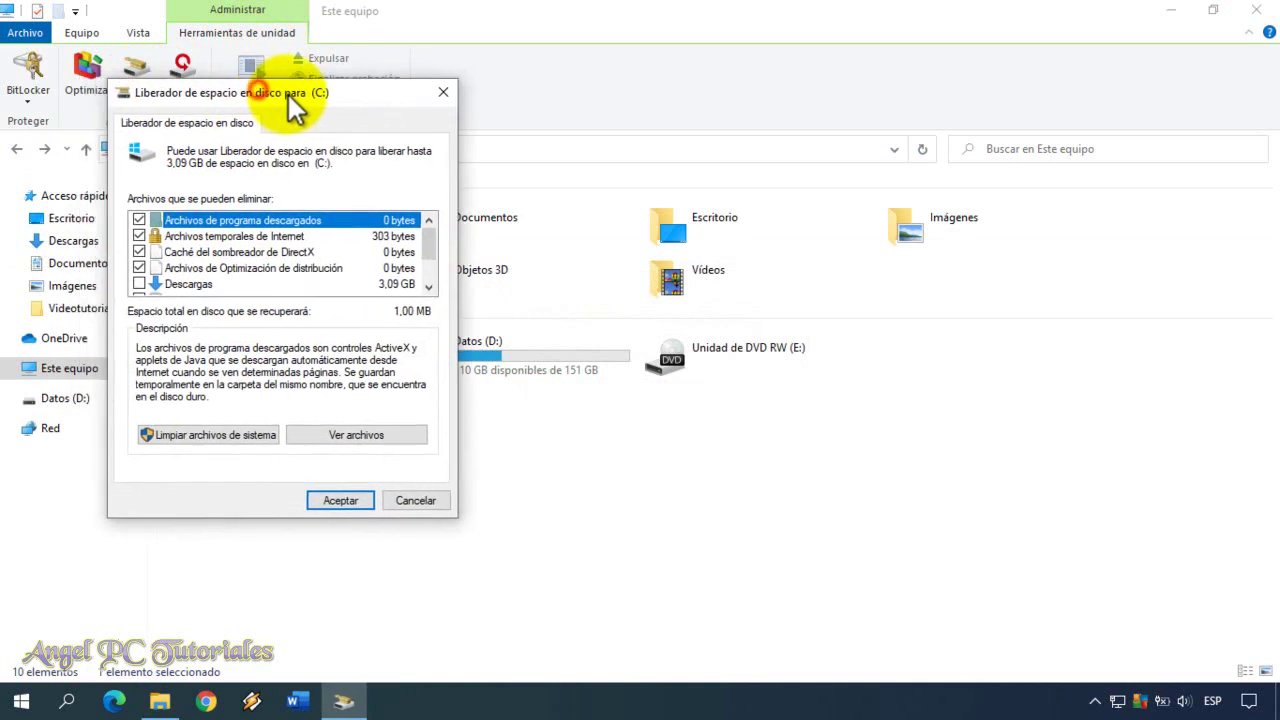
left_click(200, 435)
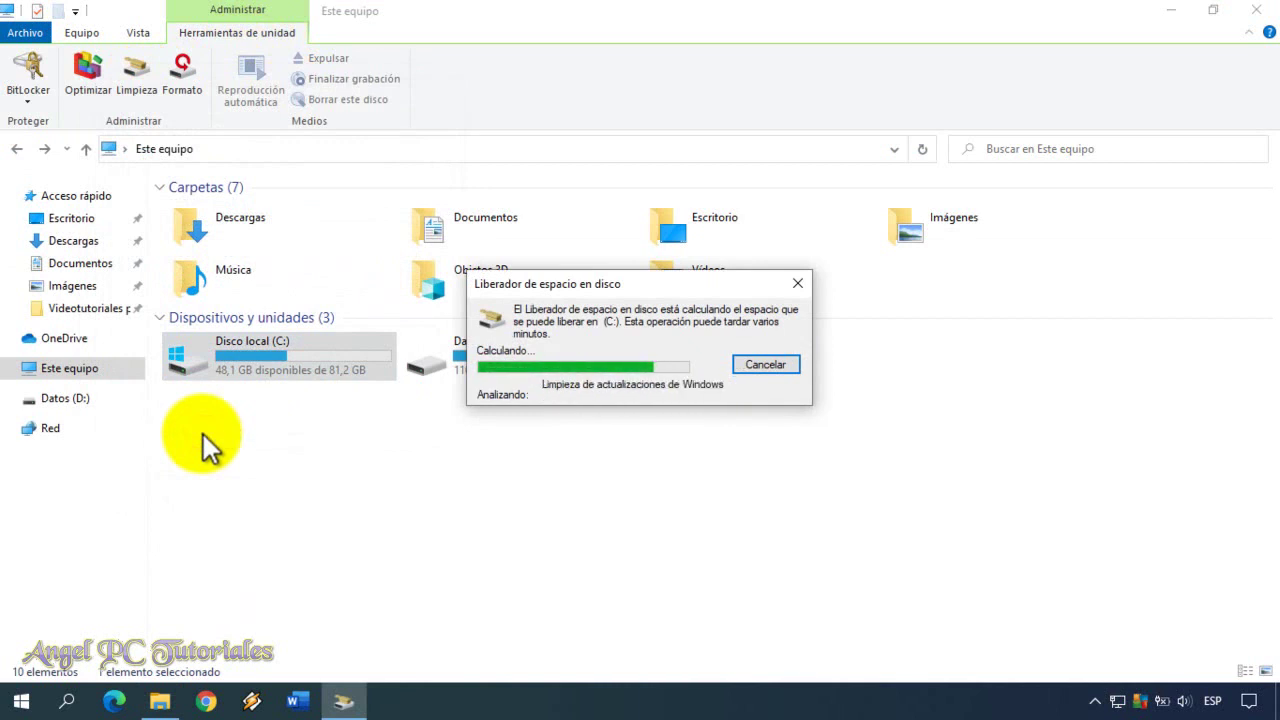
left_click_drag(356, 110, 370, 128)
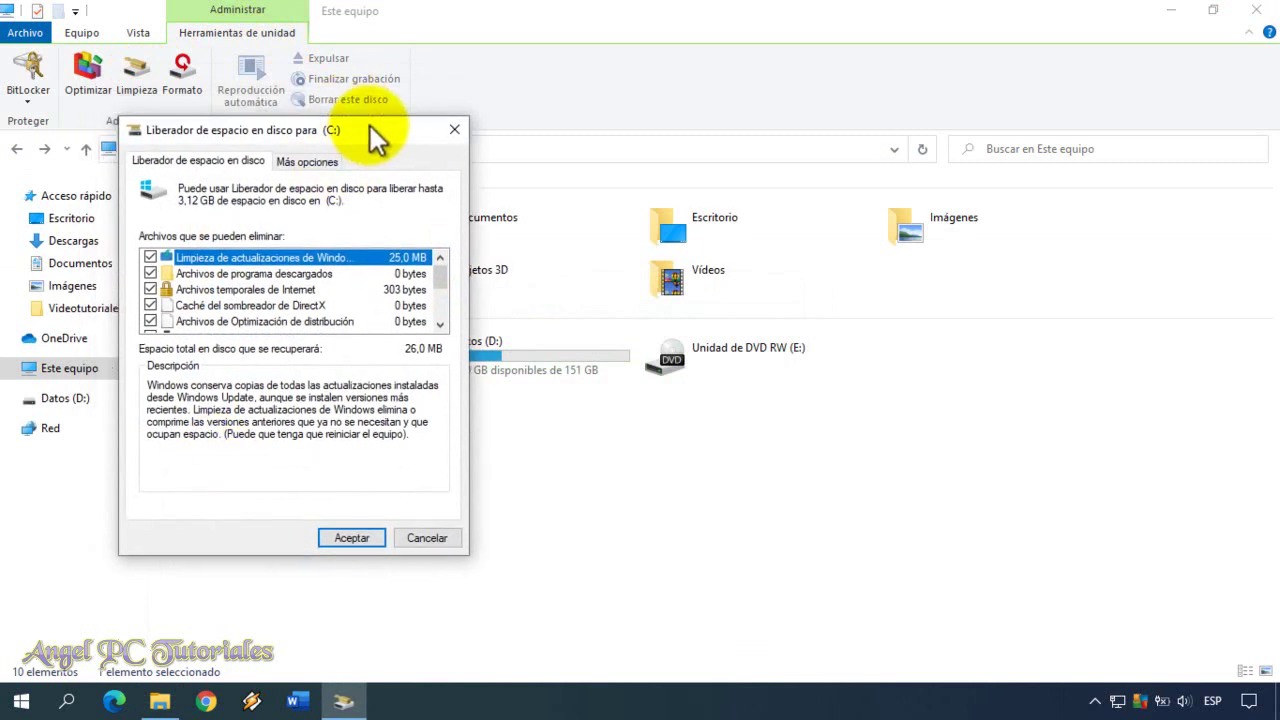
left_click(309, 163)
left_click_drag(334, 137, 395, 139)
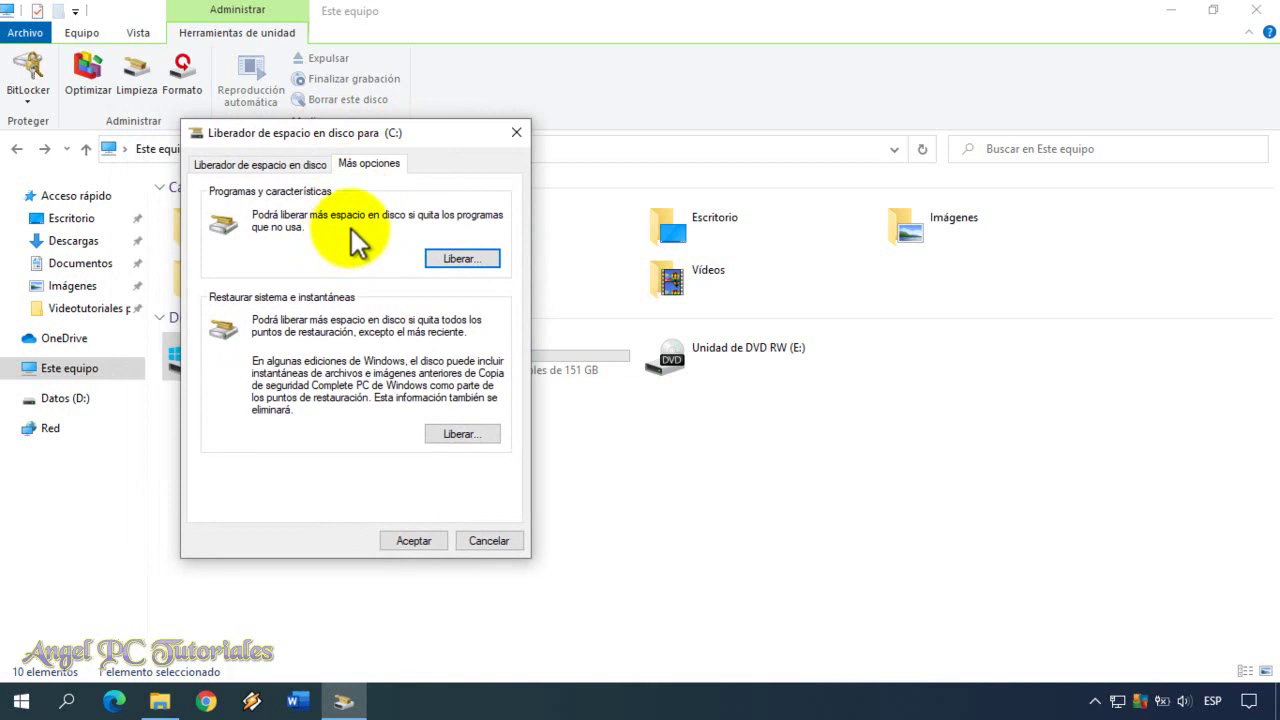
Review the installed programs in Programas y características, check the uninstall option for Wise Memory Optimizer 3.6.6, and close the list.
left_click(445, 261)
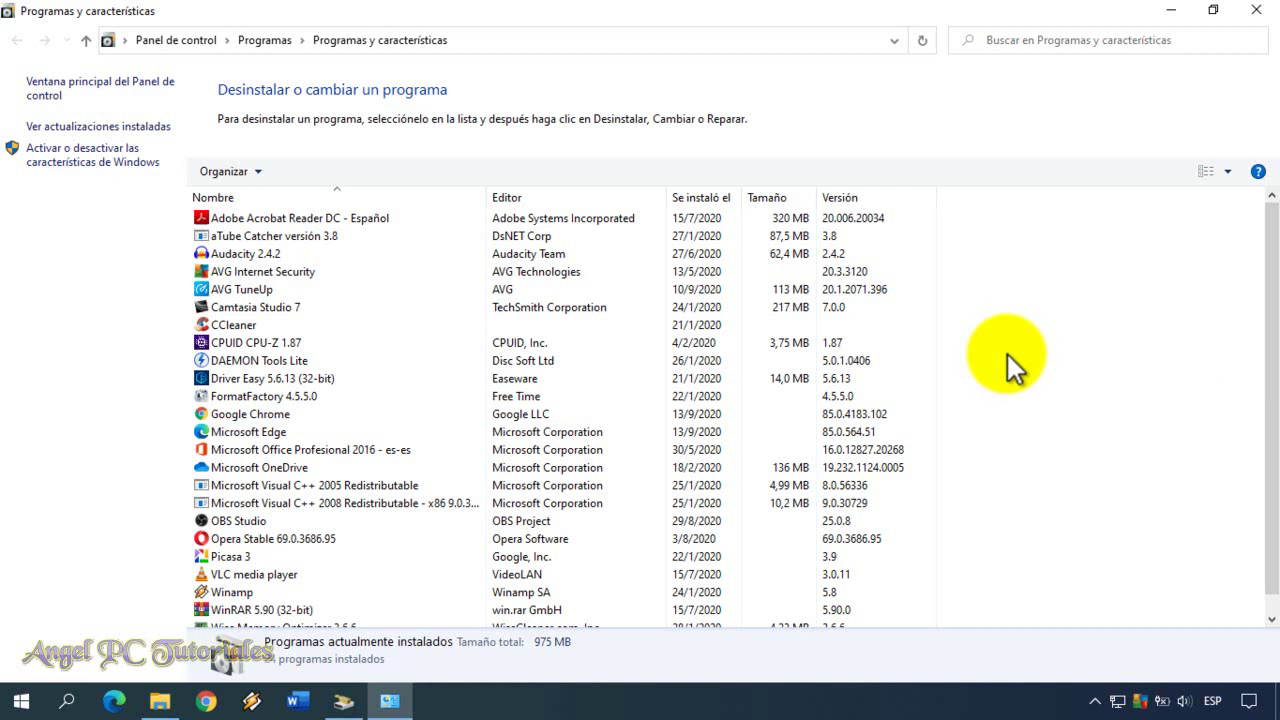
scroll(1260, 420, "down", 1)
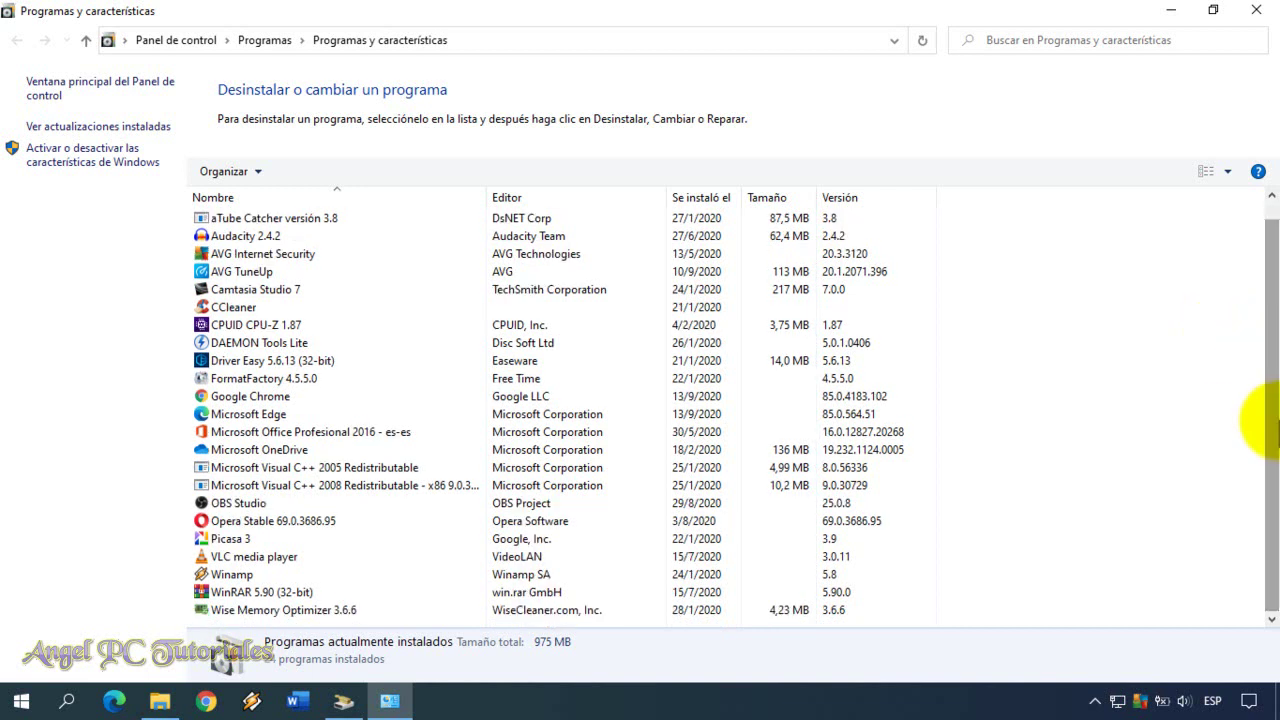
left_click(288, 607)
right_click(288, 607)
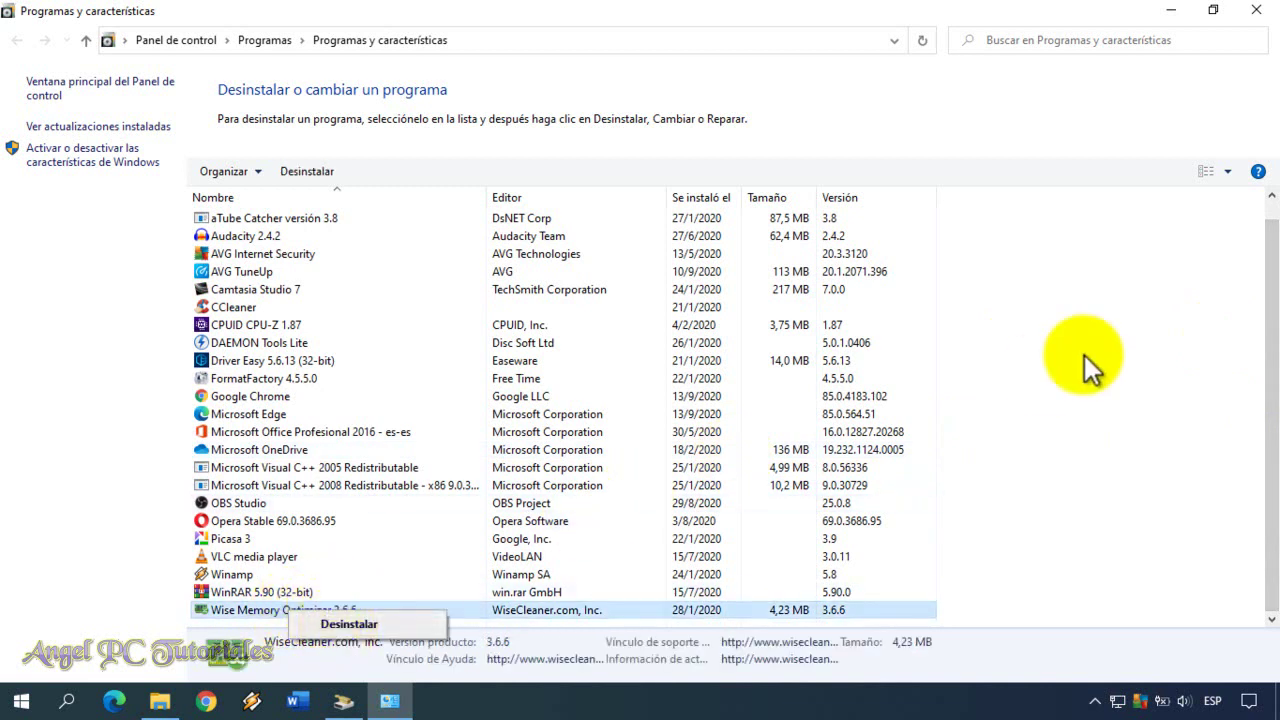
left_click(1221, 335)
left_click(1257, 11)
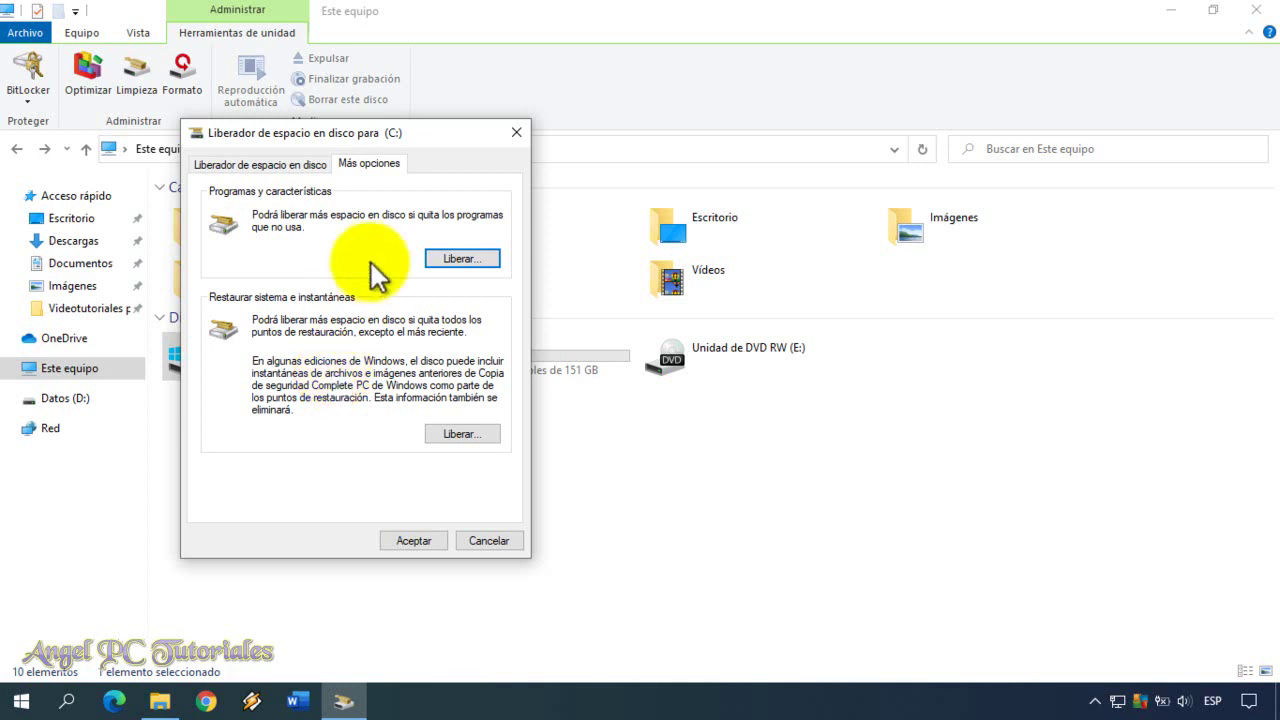
Delete all restore points except the most recent one and leave the disk cleanup without deleting other files.
left_click(472, 433)
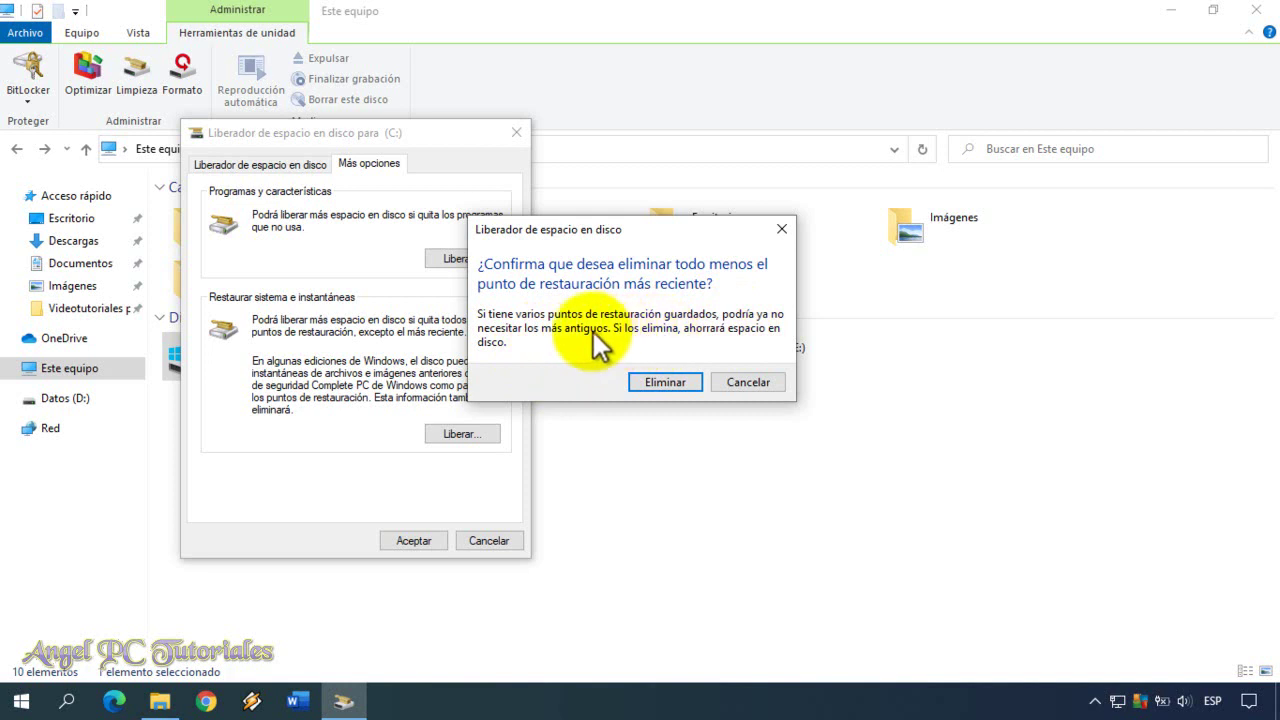
left_click(664, 382)
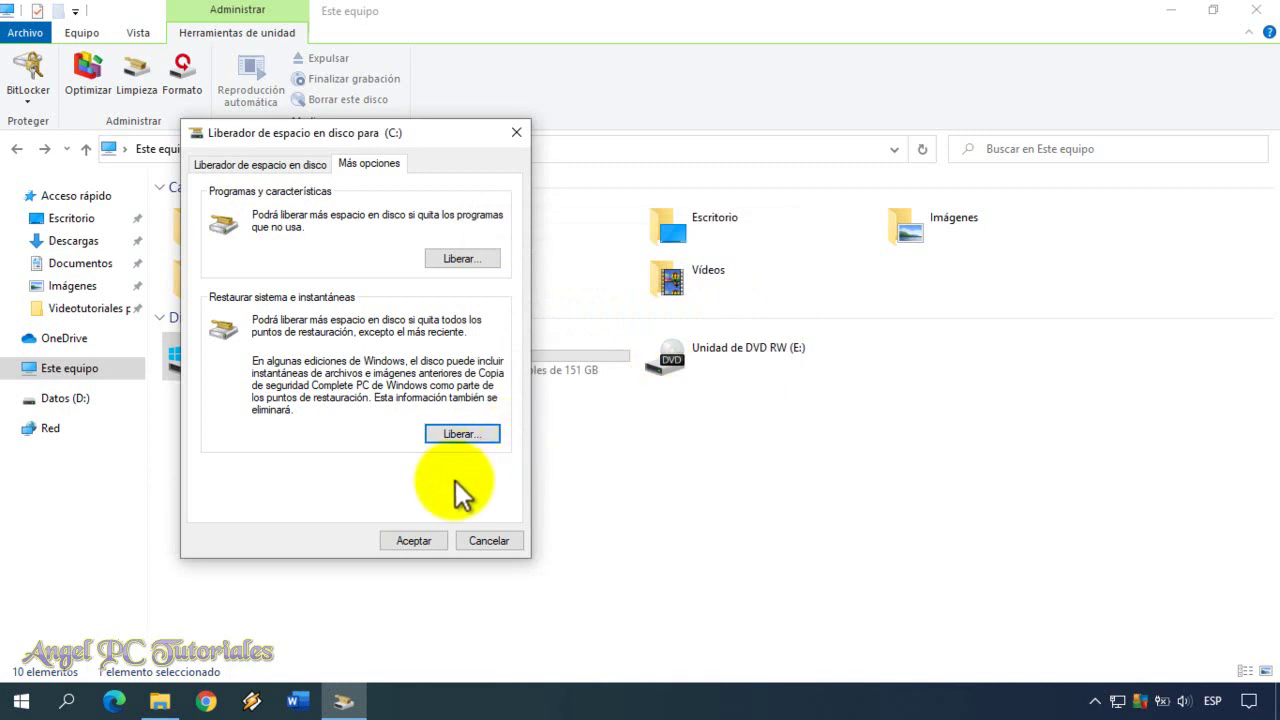
left_click(503, 538)
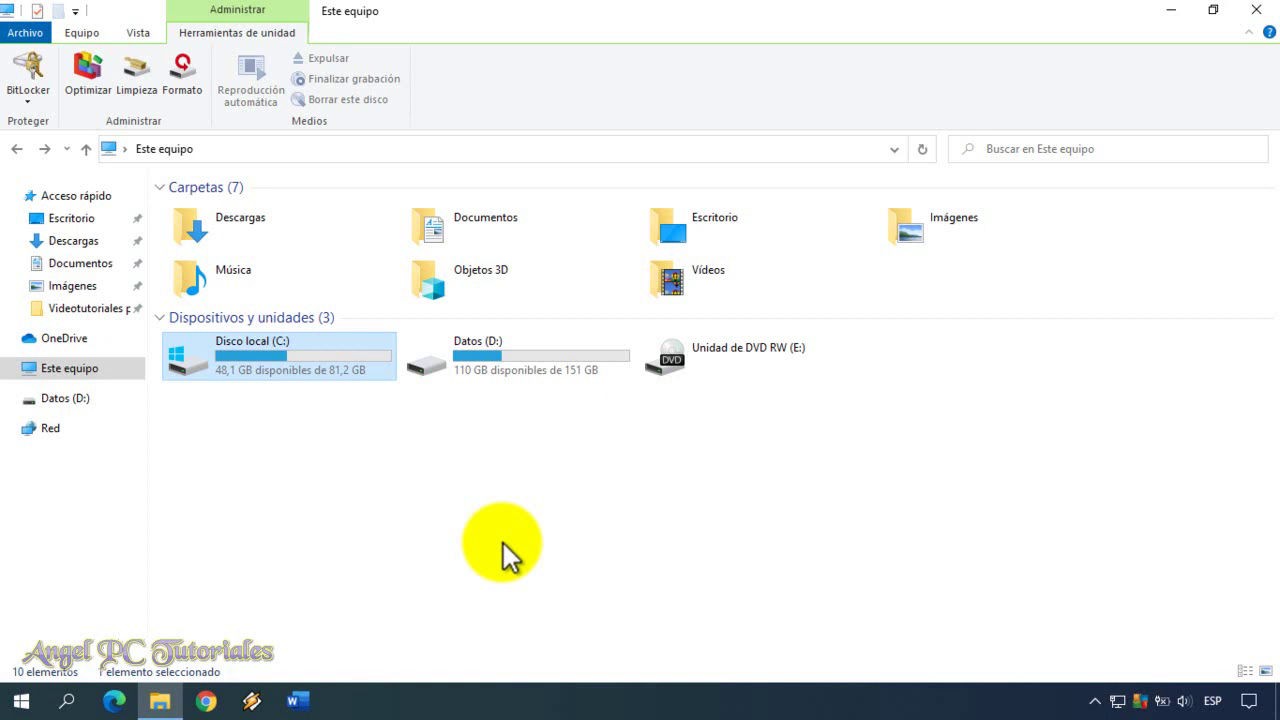
Turn on Sensor de almacenamiento in the Almacenamiento section of the Windows system settings.
left_click(12, 708)
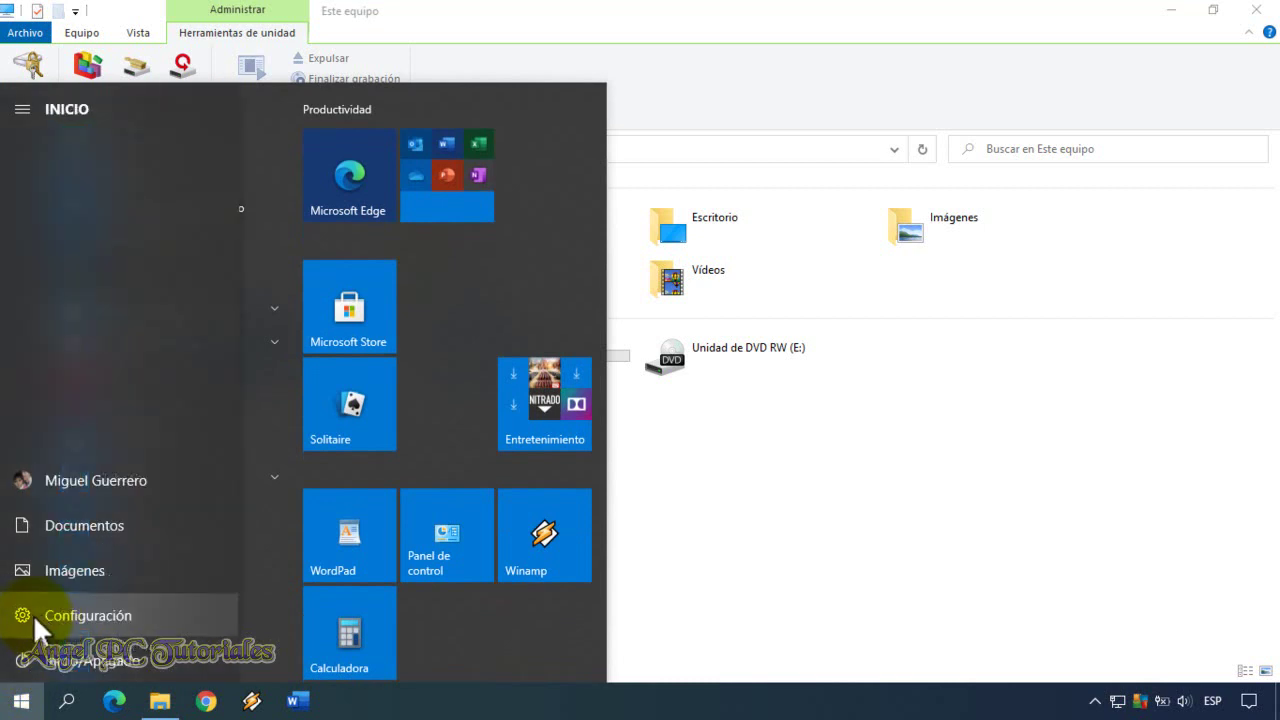
left_click(51, 614)
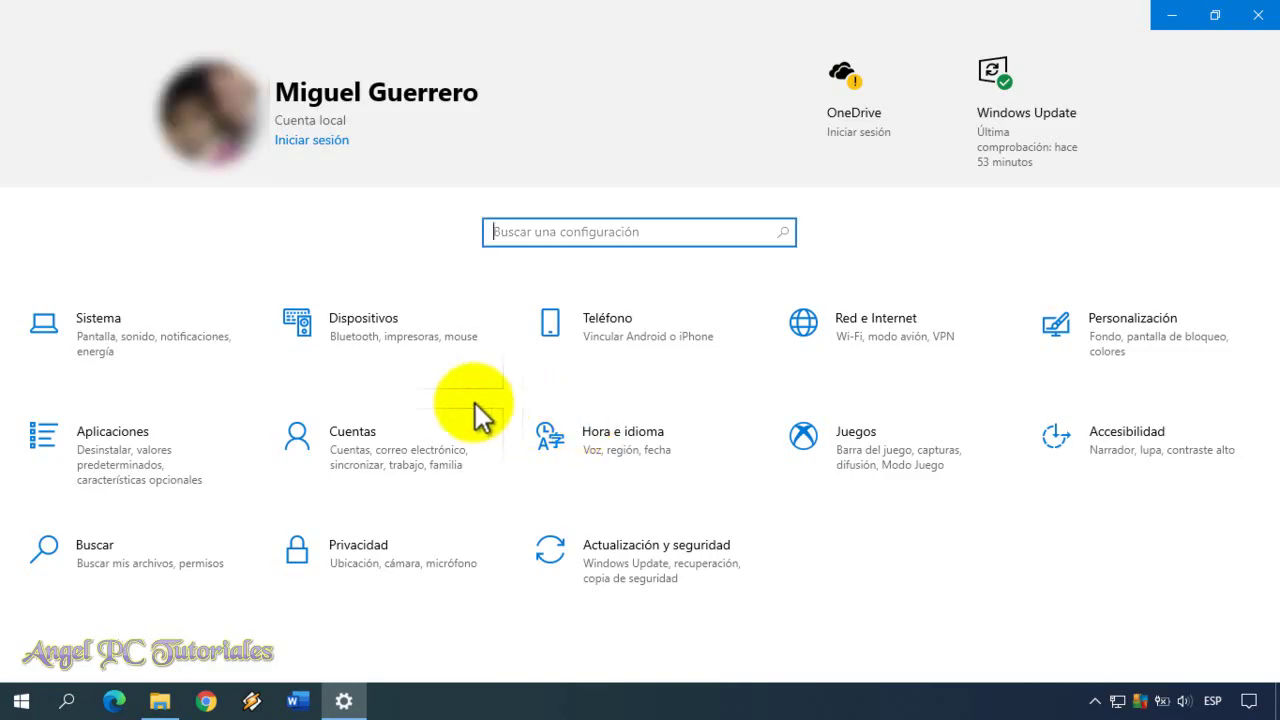
left_click(160, 344)
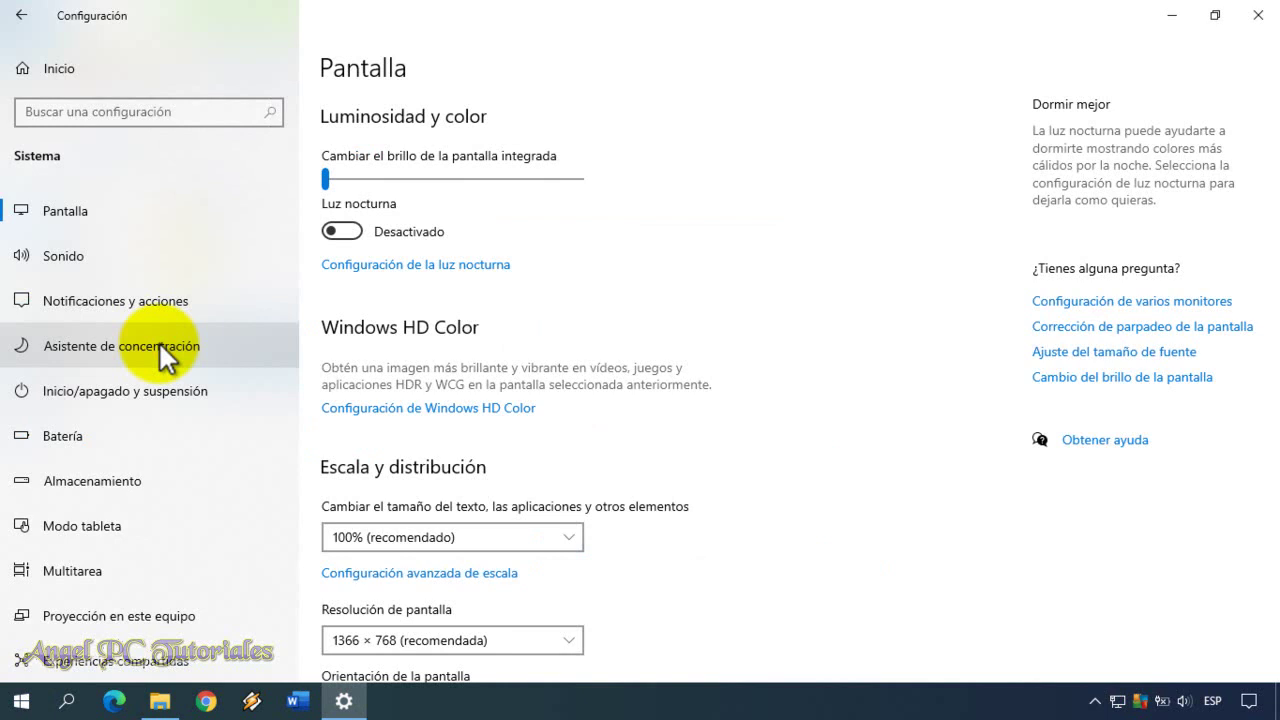
left_click(186, 475)
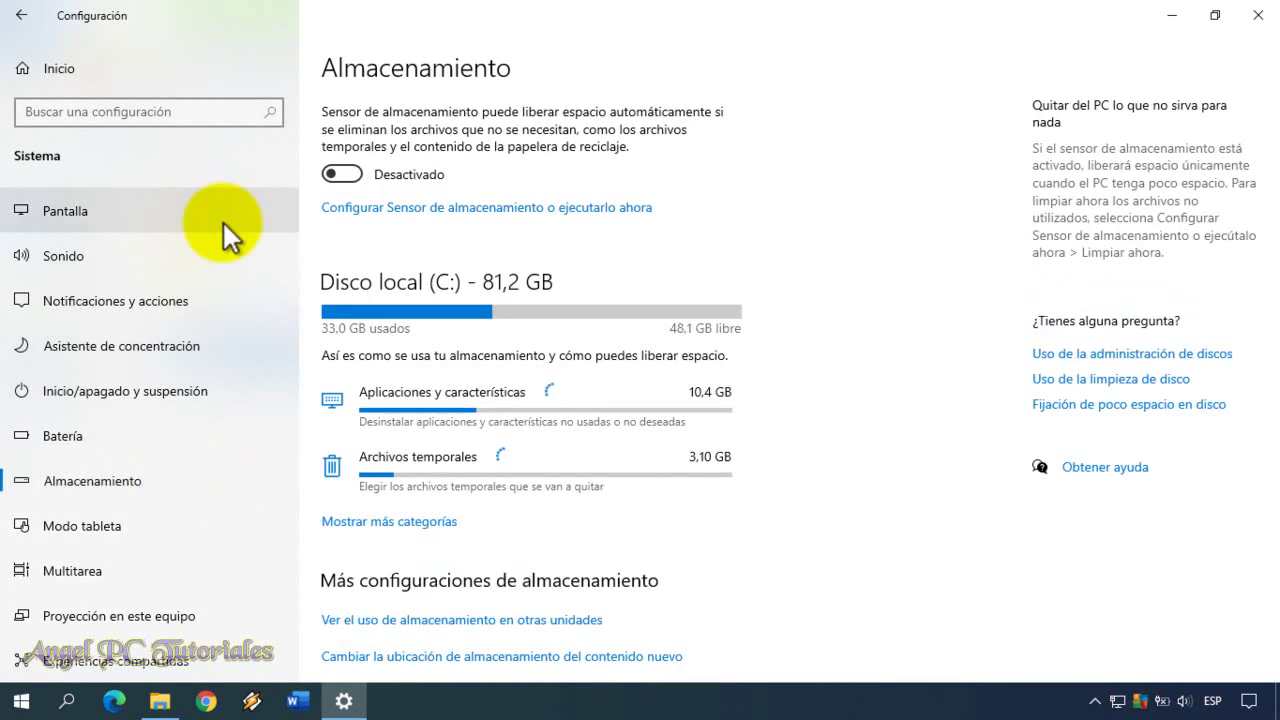
left_click(352, 174)
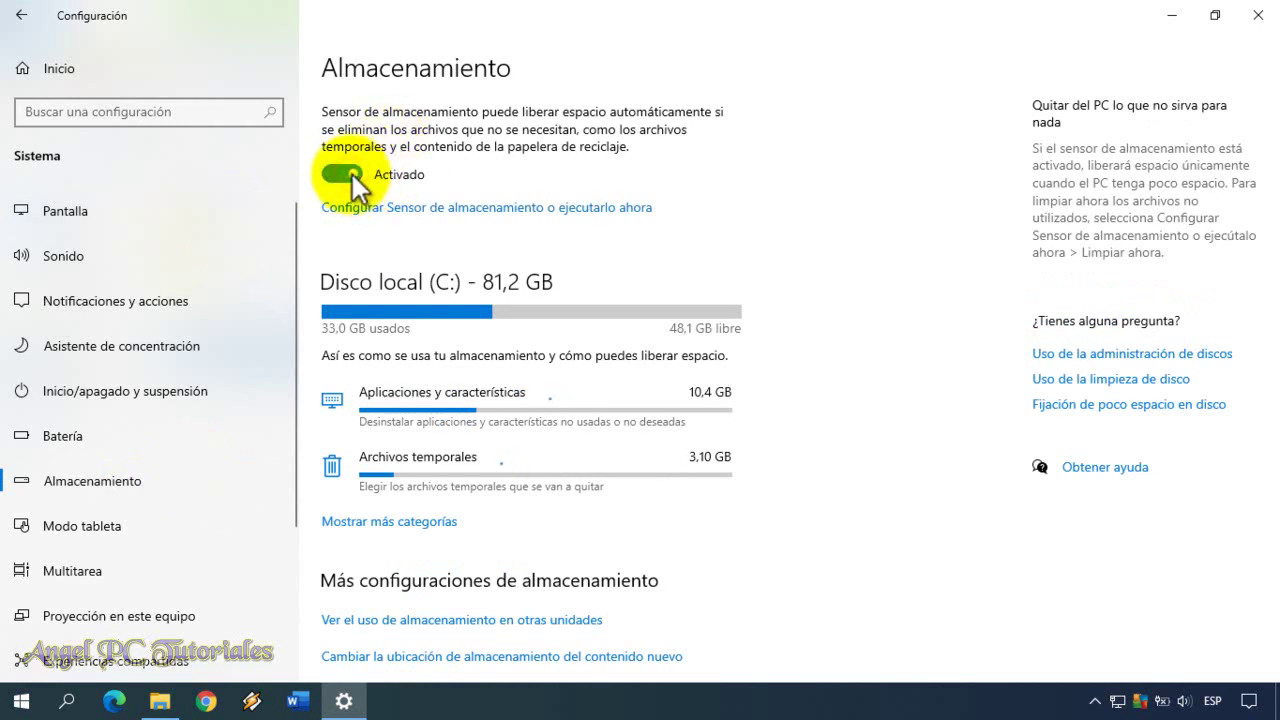
Examine the Sensor de almacenamiento run schedule and the recycle bin deletion periods, and return to Almacenamiento.
left_click(477, 210)
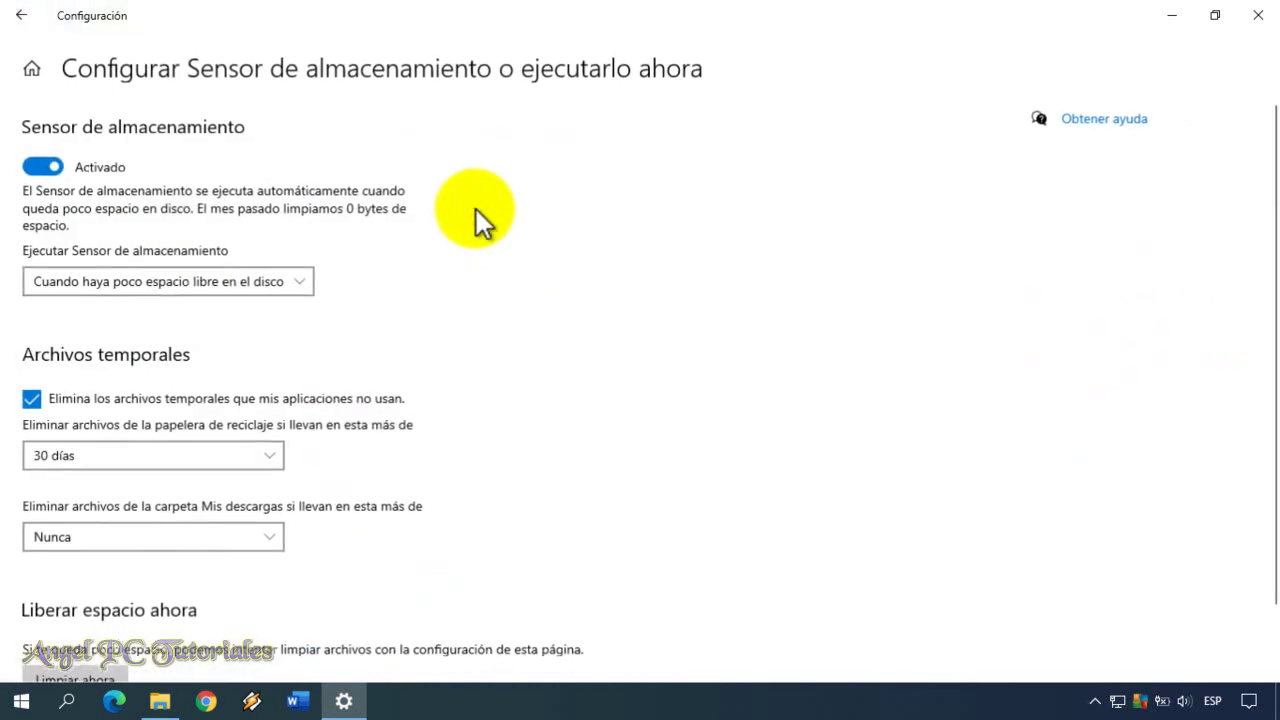
left_click(303, 282)
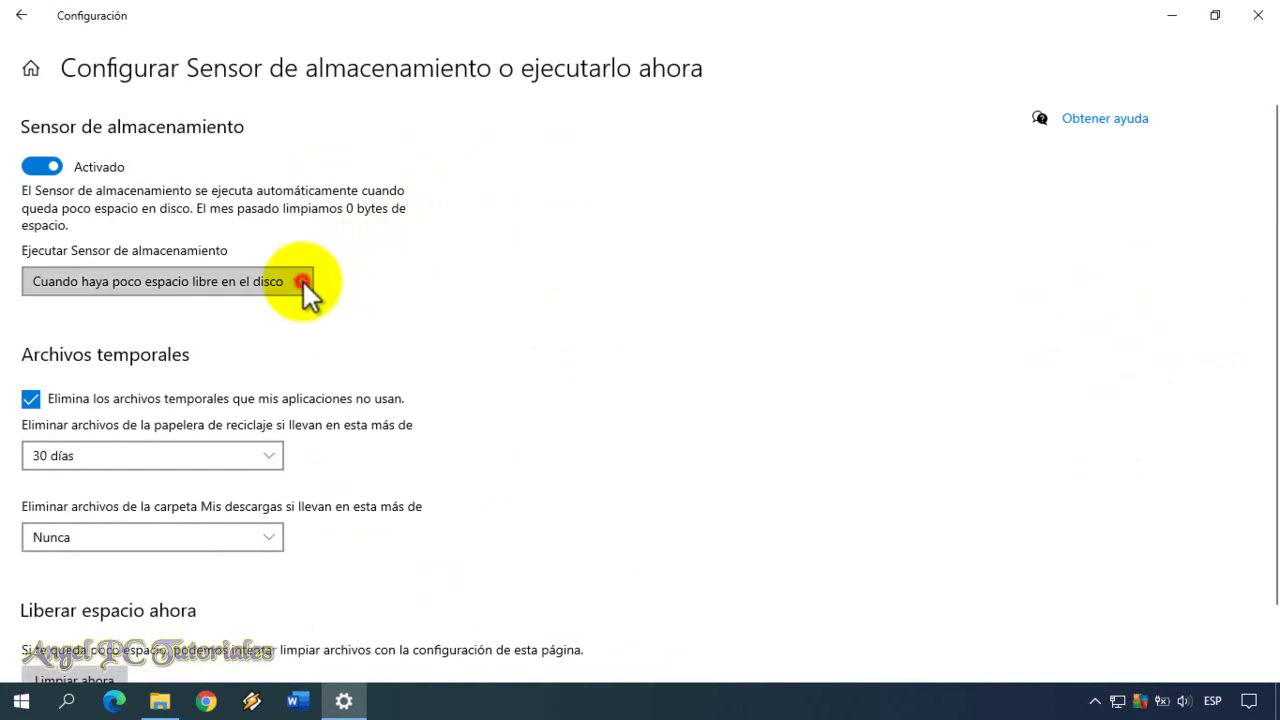
left_click(273, 451)
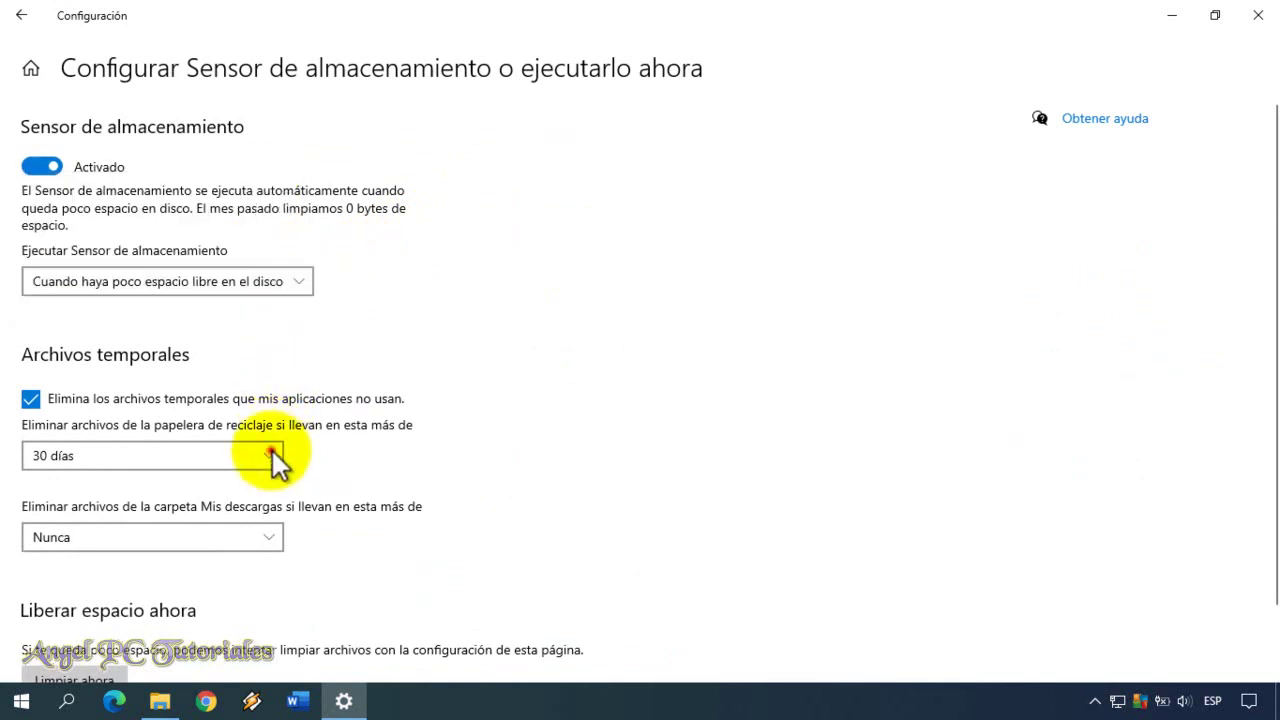
left_click(268, 457)
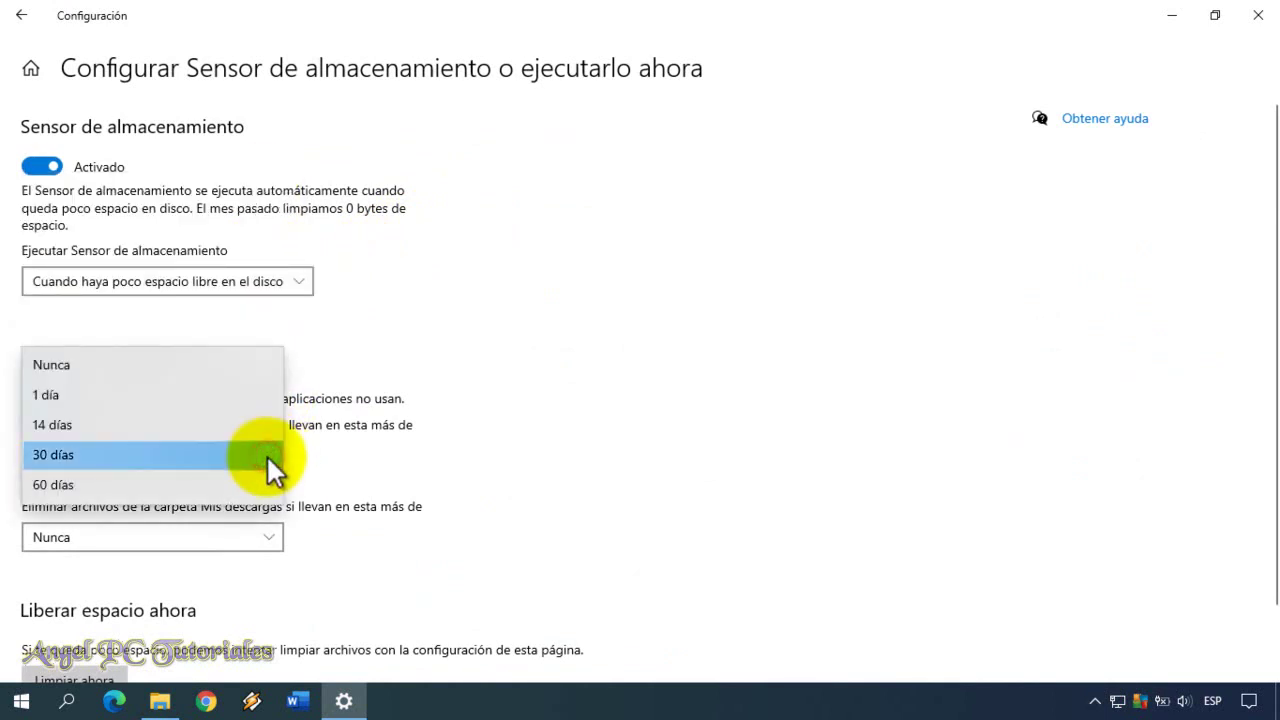
left_click(552, 311)
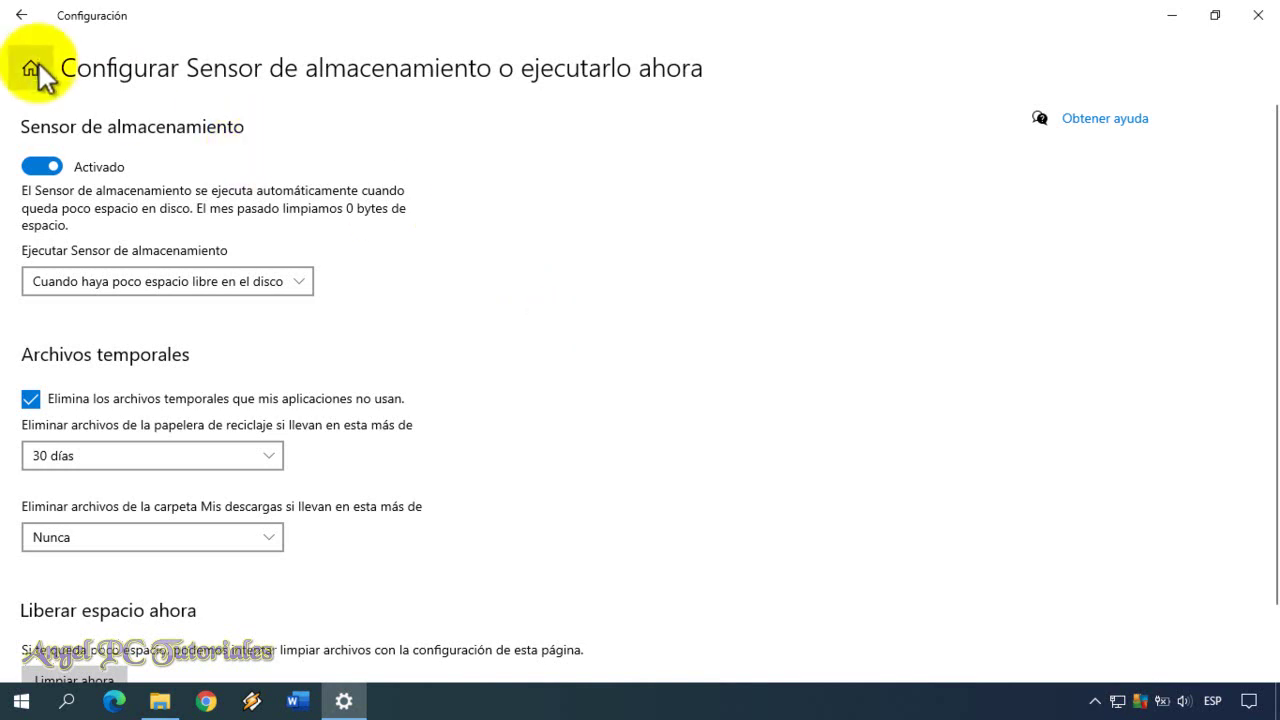
left_click(36, 24)
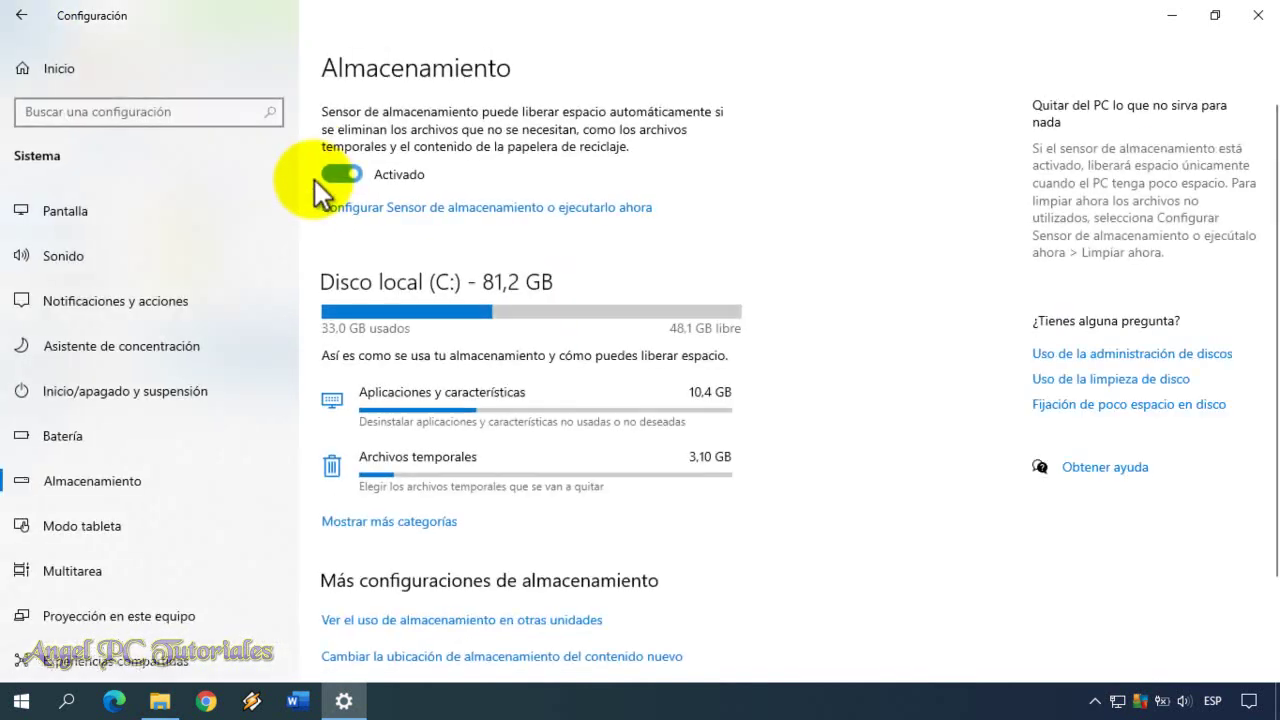
Turn off Sensor de almacenamiento and close the Windows settings.
left_click(340, 174)
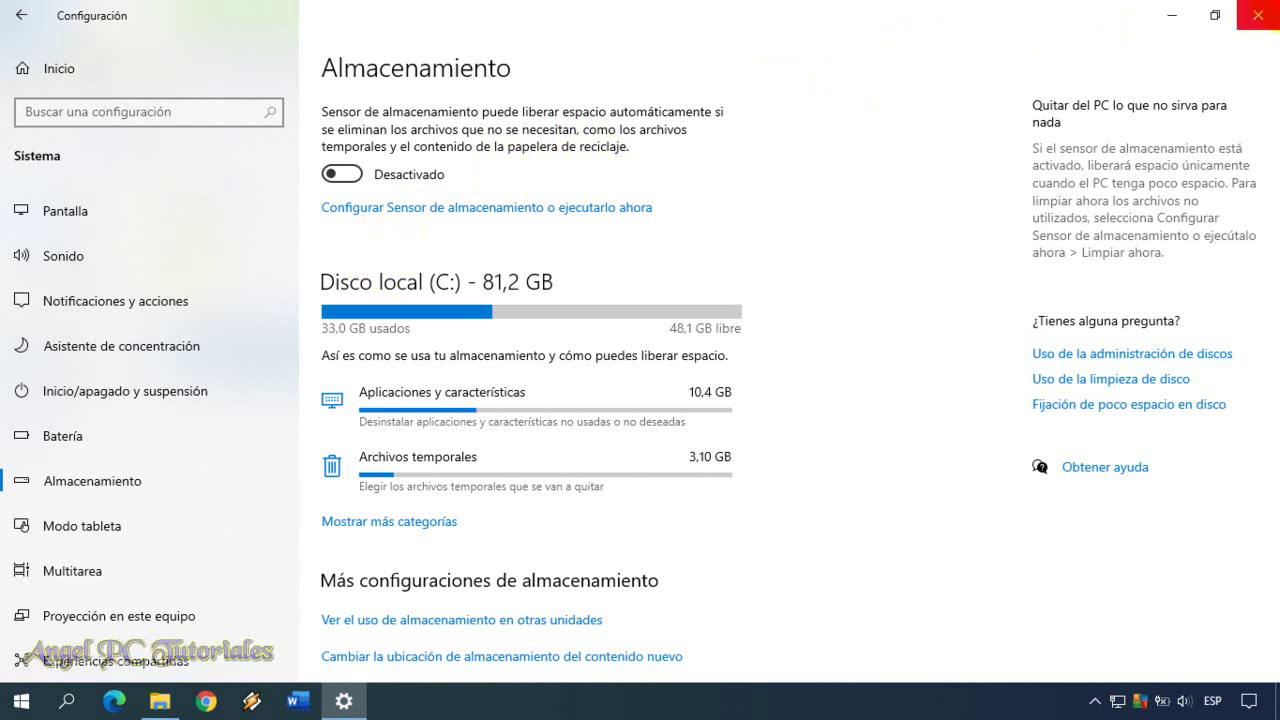
left_click(1257, 15)
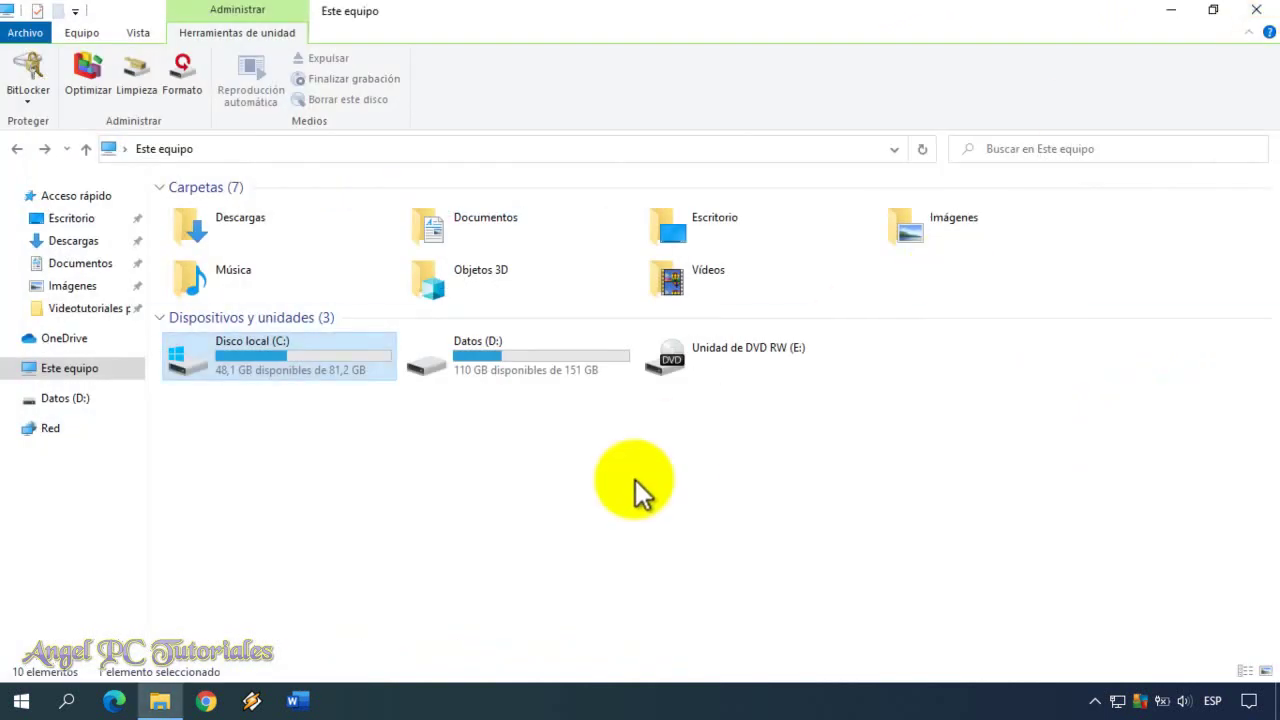